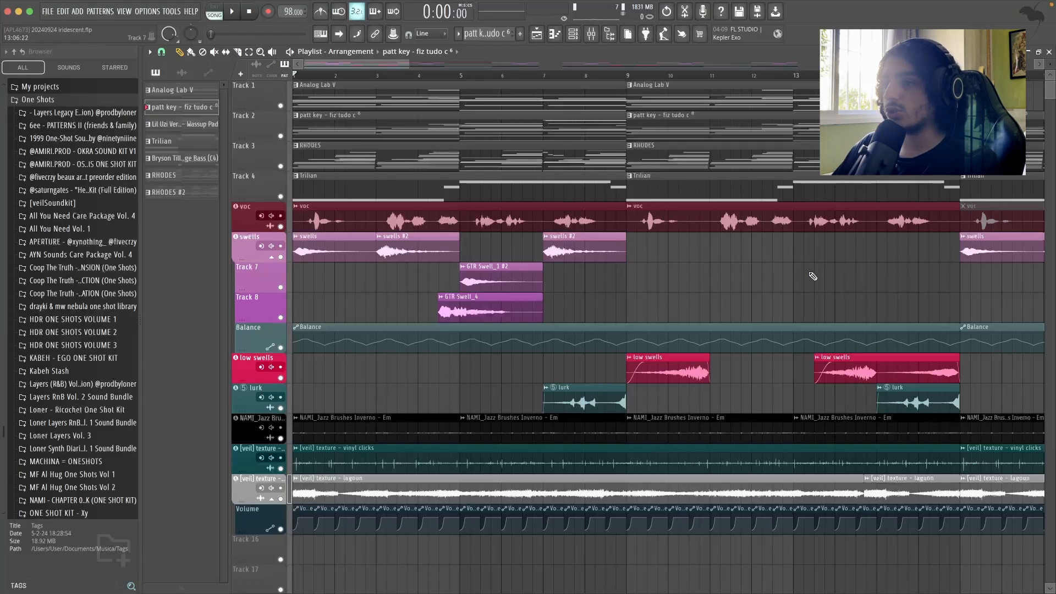
- Save the project with the Analog Lab V pattern's notes in view
{"action": "scroll", "coordinate": [813, 276], "scroll_direction": "up", "scroll_amount": 2}
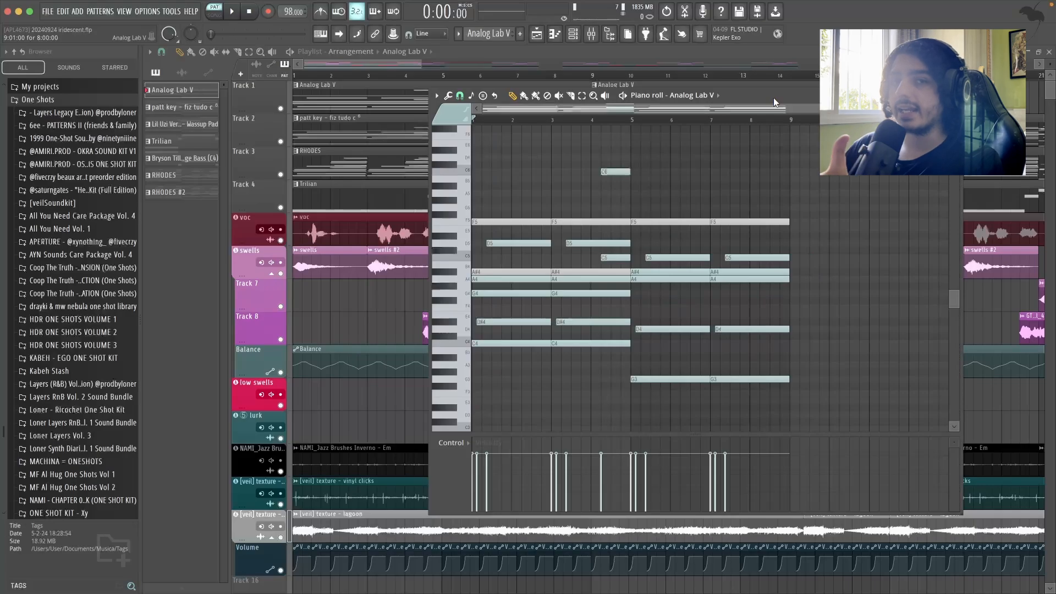
{"action": "key", "text": "super+s"}
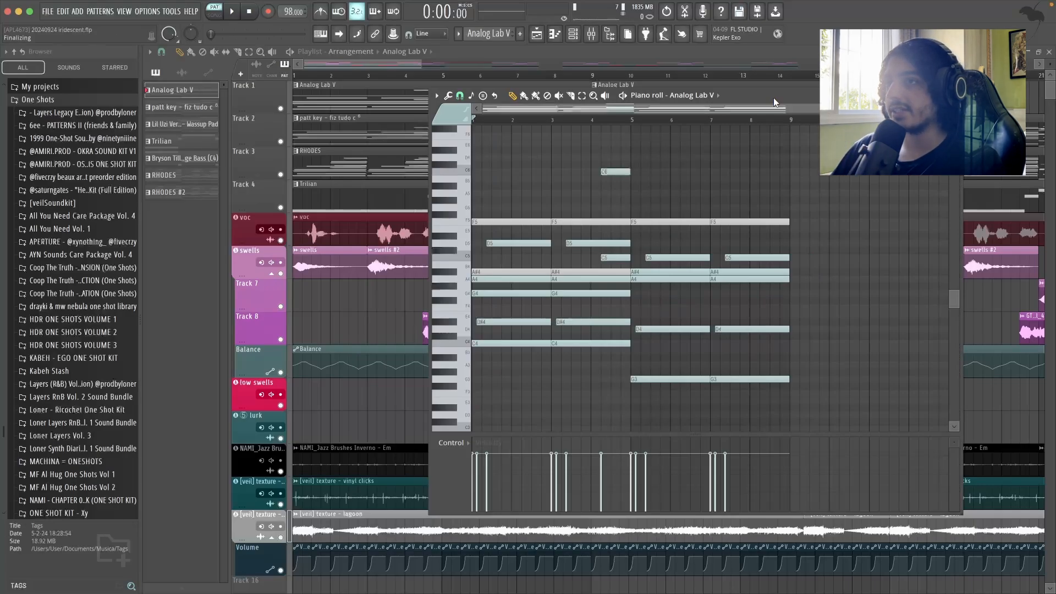
- Play the Analog Lab V pattern through in the piano roll and follow its chord progression
{"action": "scroll", "coordinate": [487, 164], "scroll_direction": "up", "scroll_amount": 2}
{"action": "scroll", "coordinate": [487, 163], "scroll_direction": "down", "scroll_amount": 1}
{"action": "key", "text": "space"}
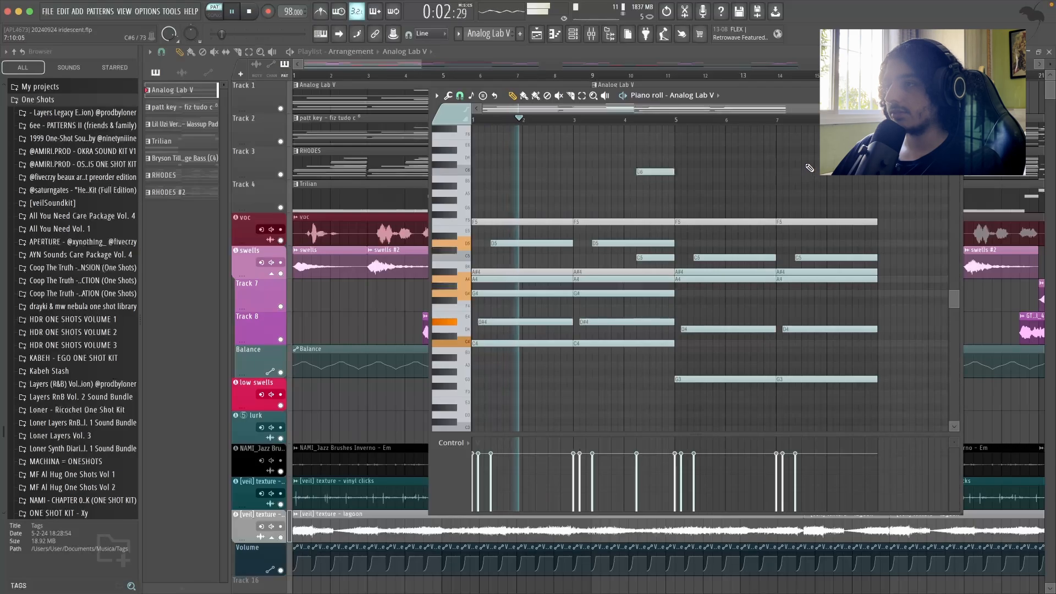
{"action": "scroll", "coordinate": [808, 165], "scroll_direction": "down", "scroll_amount": 1}
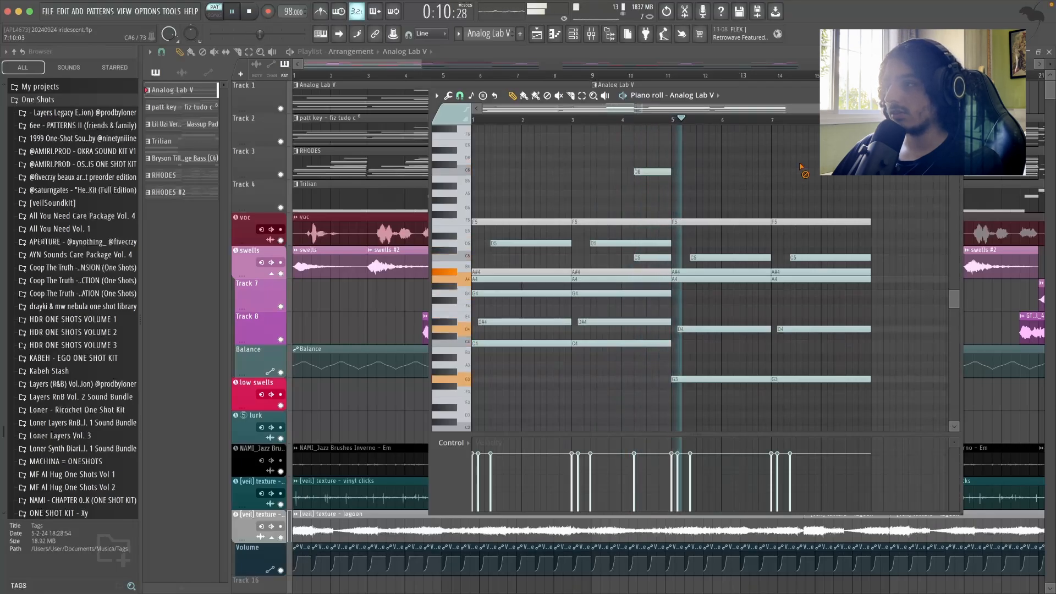
{"action": "scroll", "coordinate": [801, 167], "scroll_direction": "down", "scroll_amount": 1}
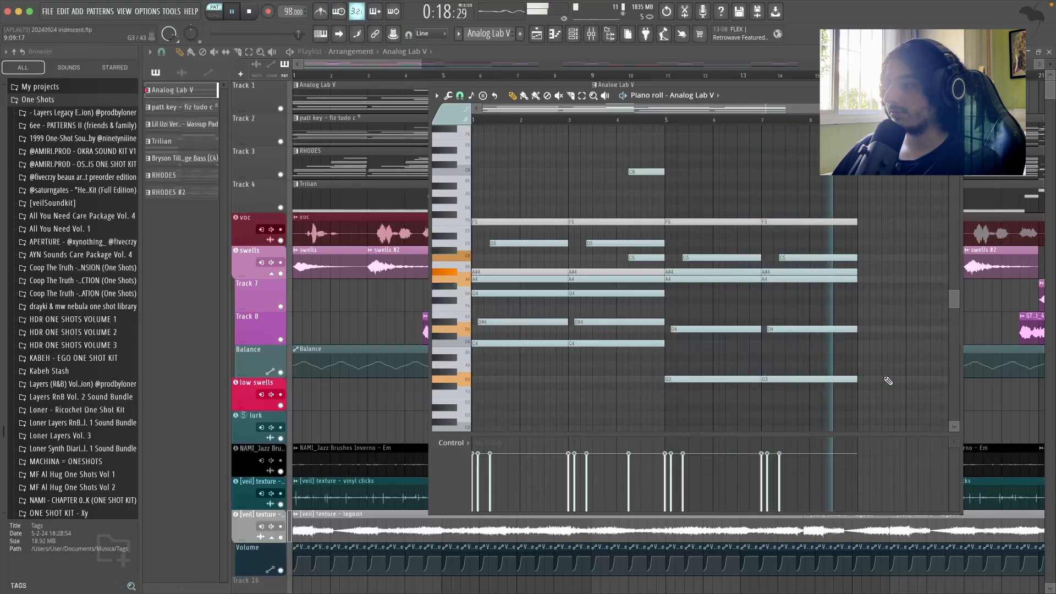
{"action": "key", "text": "space"}
- Try stamping a Minor 9th chord on C4 at bar 5, and undo it
{"action": "left_click", "coordinate": [484, 96]}
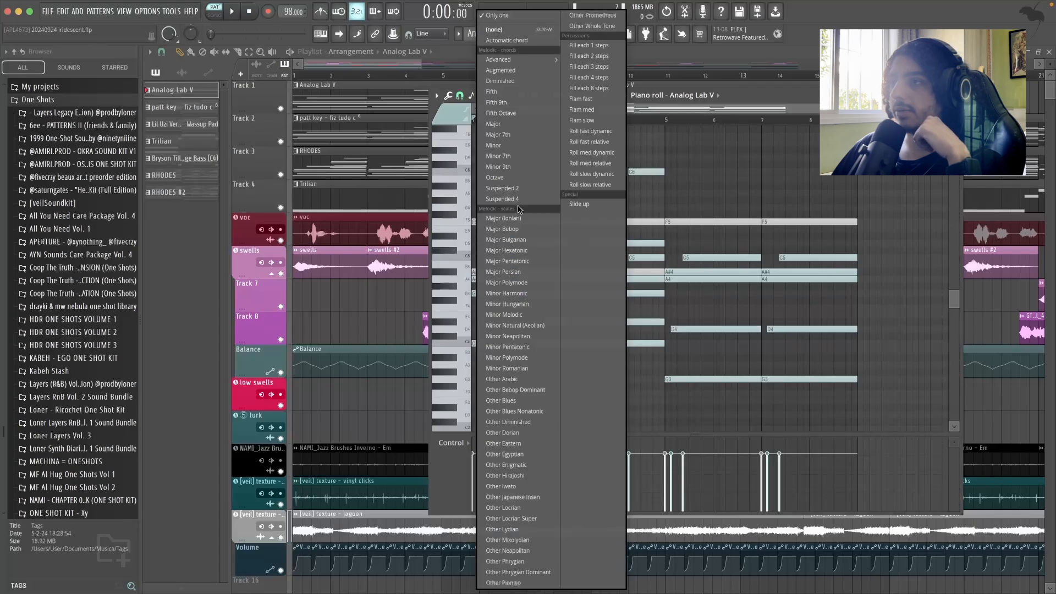
{"action": "left_click", "coordinate": [493, 167]}
{"action": "left_click", "coordinate": [665, 343]}
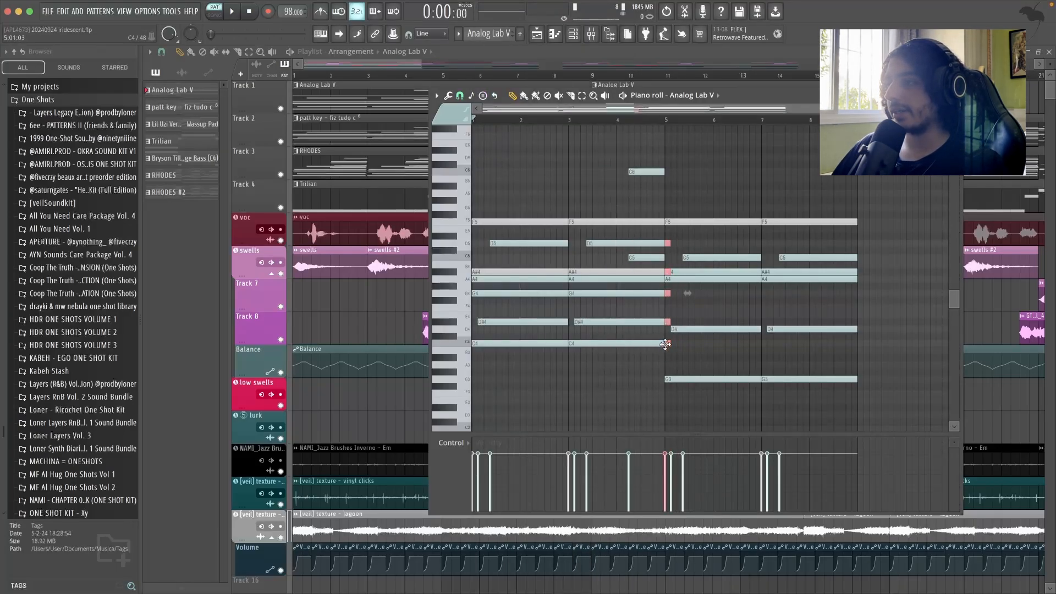
{"action": "key", "text": "ctrl+z"}
- Try raising the two G3 bass notes from bar 5 up to C4, and return them to G3
{"action": "left_click_drag", "start_coordinate": [808, 403], "coordinate": [693, 376]}
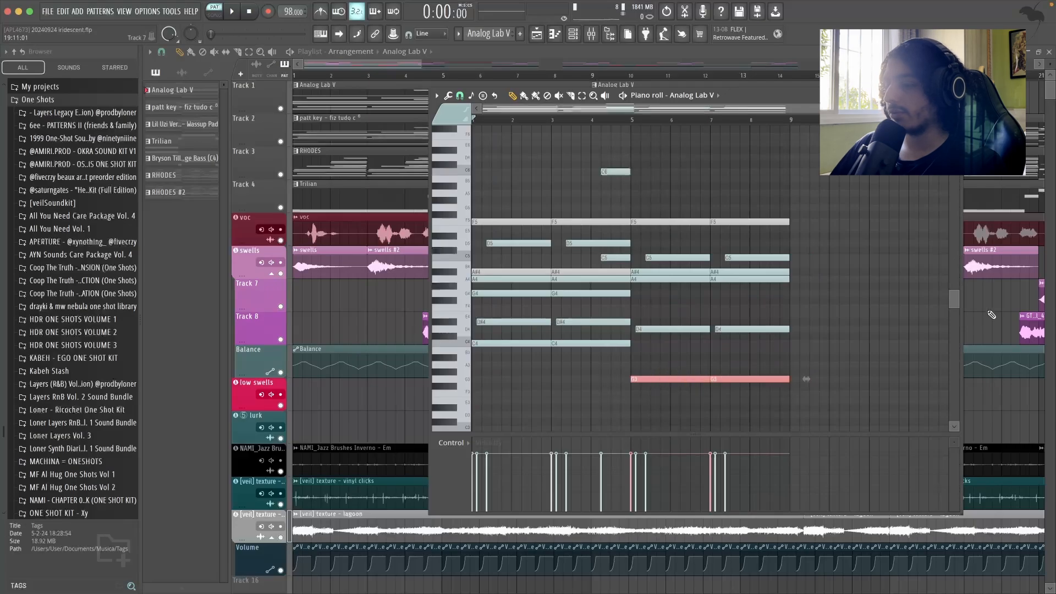
{"action": "key", "text": "Up"}
{"action": "key", "text": "Up"}
{"action": "key", "text": "Up"}
{"action": "key", "text": "Up"}
{"action": "key", "text": "Up"}
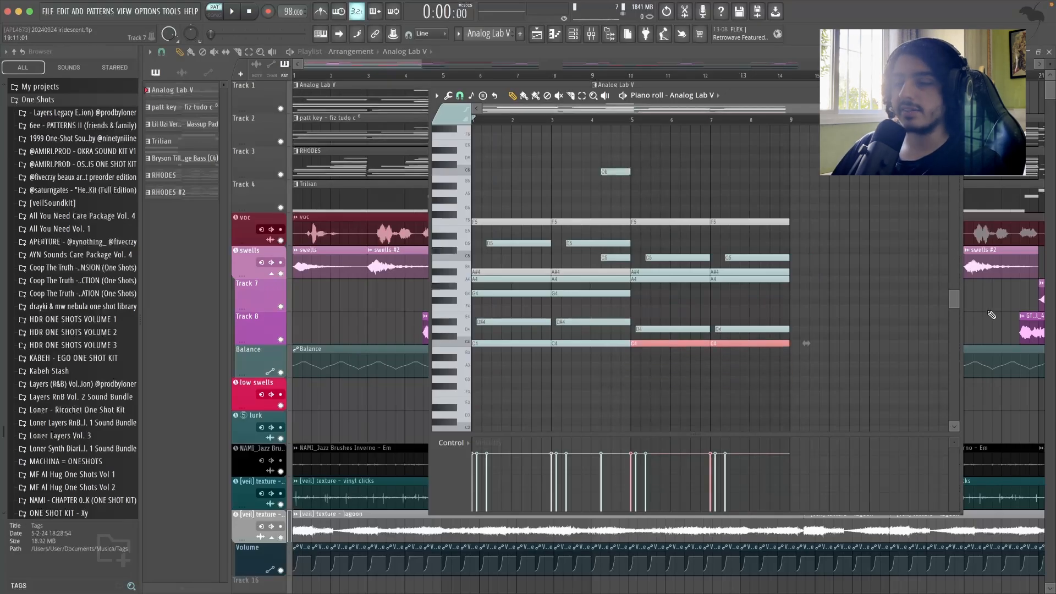
{"action": "key", "text": "Down"}
{"action": "key", "text": "Down"}
{"action": "key", "text": "Down"}
{"action": "key", "text": "Down"}
{"action": "key", "text": "Down"}
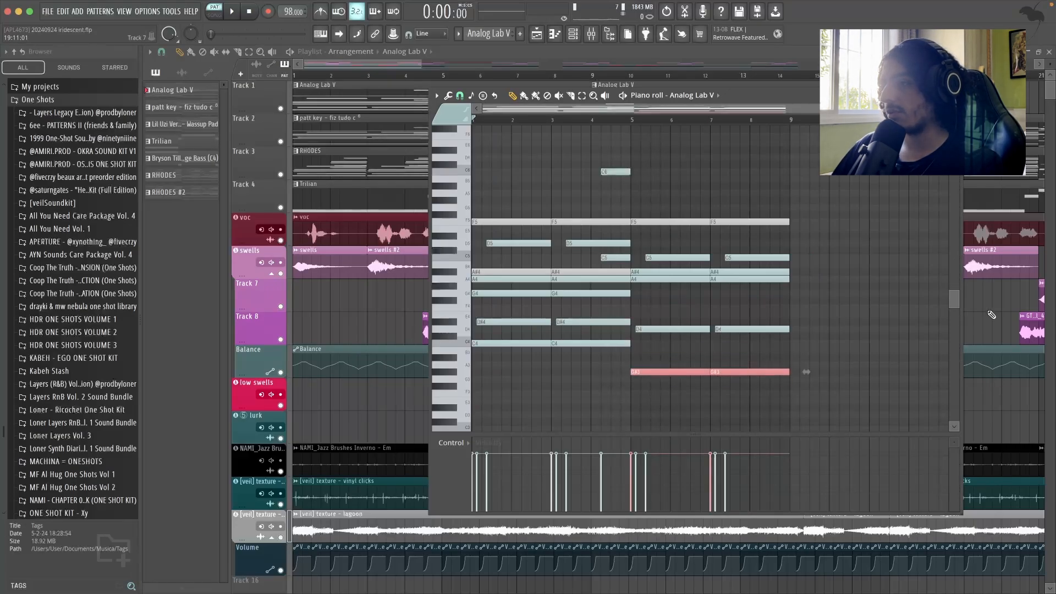
{"action": "key", "text": "space"}
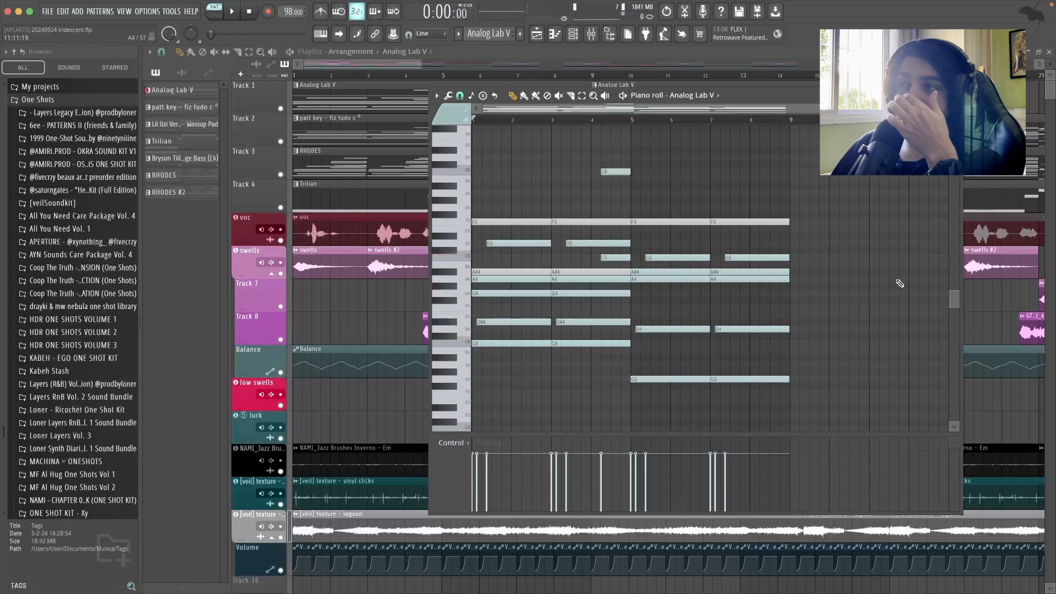
- View the notes of the patt key pattern and open the sampler settings of its channel
{"action": "scroll", "coordinate": [498, 270], "scroll_direction": "up", "scroll_amount": 1}
{"action": "scroll", "coordinate": [509, 268], "scroll_direction": "down", "scroll_amount": 1}
{"action": "scroll", "coordinate": [513, 270], "scroll_direction": "up", "scroll_amount": 3}
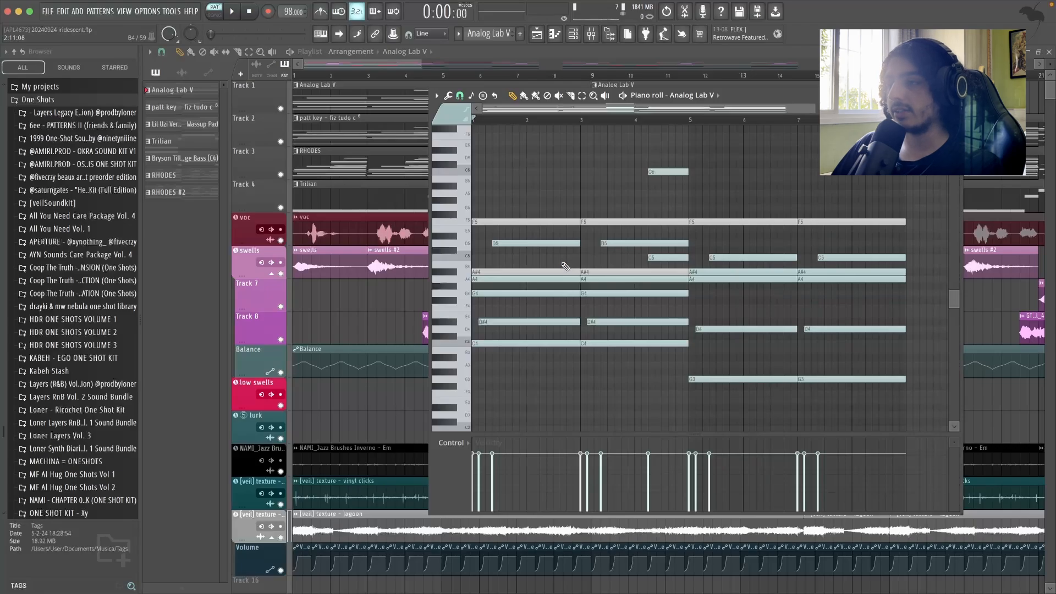
{"action": "key", "text": "super+z"}
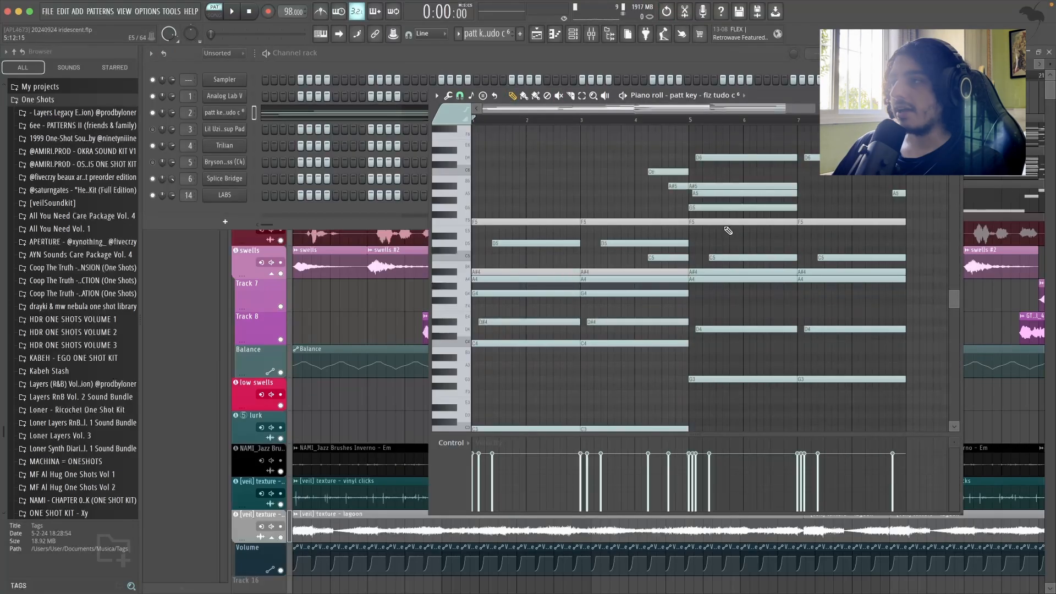
{"action": "scroll", "coordinate": [585, 193], "scroll_direction": "down", "scroll_amount": 1}
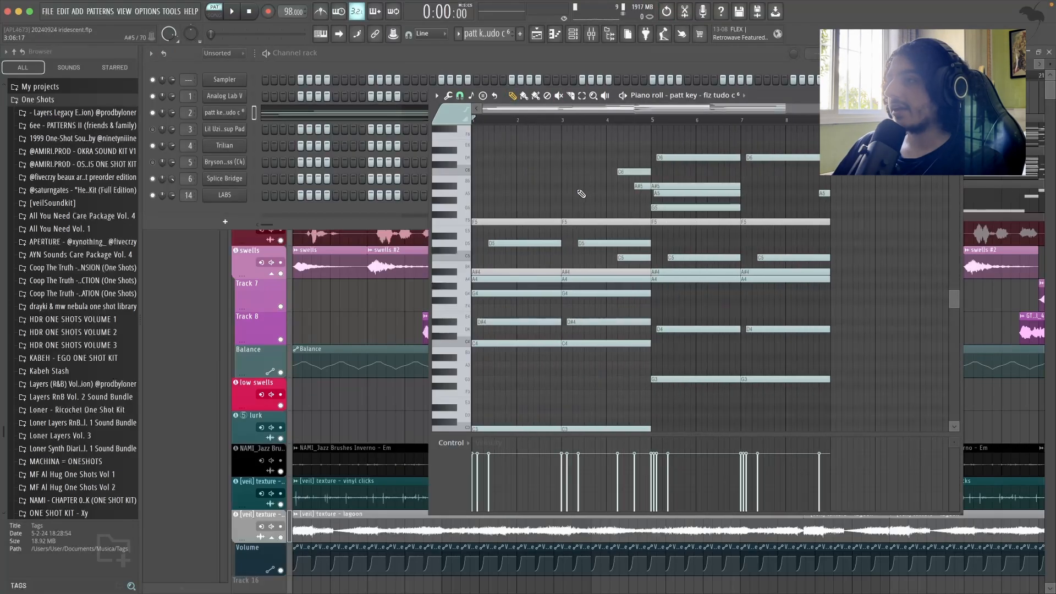
{"action": "scroll", "coordinate": [581, 193], "scroll_direction": "down", "scroll_amount": 1}
{"action": "left_click", "coordinate": [230, 116]}
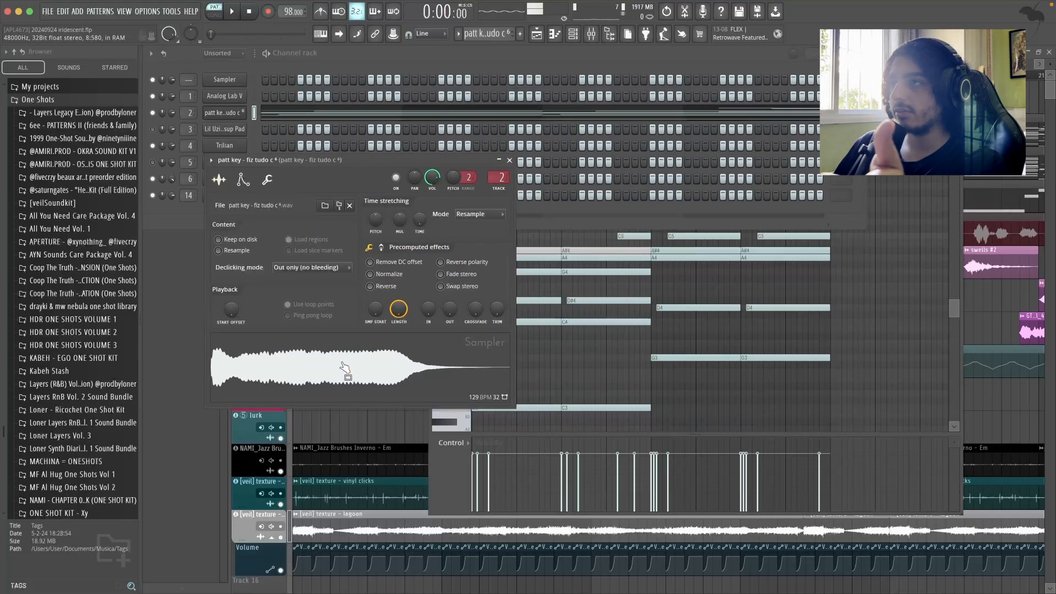
- Play the patt key pattern through in the piano roll and follow its added upper and bass notes
{"action": "key", "text": "space"}
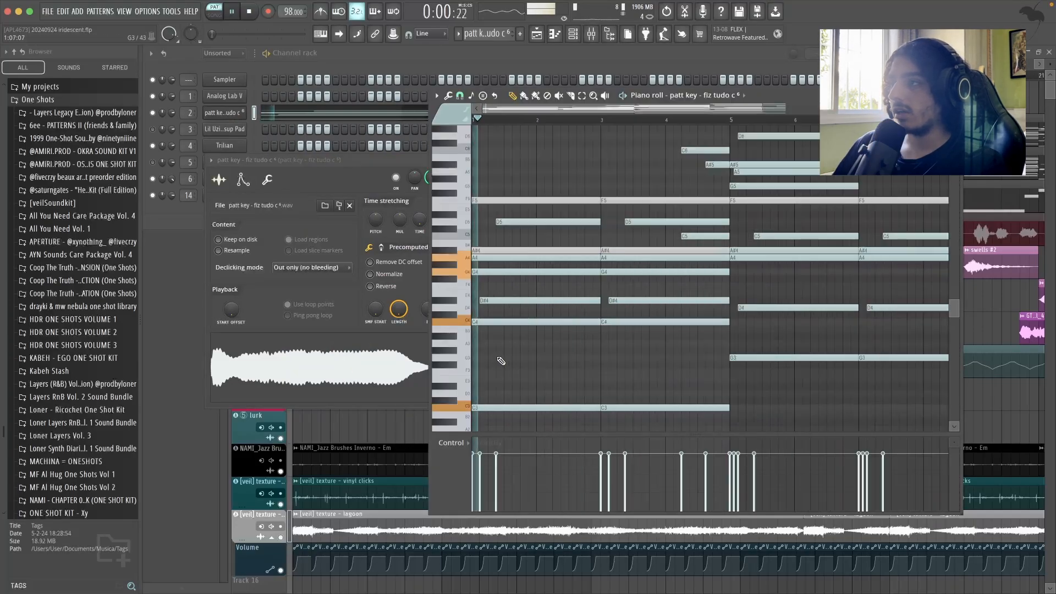
{"action": "scroll", "coordinate": [502, 360], "scroll_direction": "up", "scroll_amount": 1}
{"action": "scroll", "coordinate": [506, 356], "scroll_direction": "down", "scroll_amount": 2}
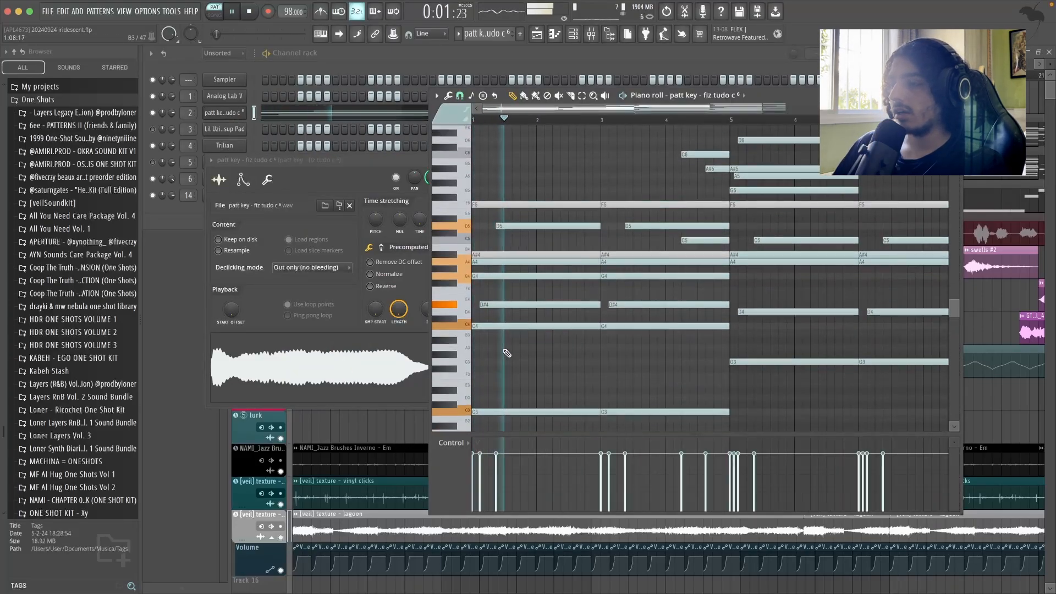
{"action": "scroll", "coordinate": [523, 358], "scroll_direction": "down", "scroll_amount": 2, "text": "ctrl"}
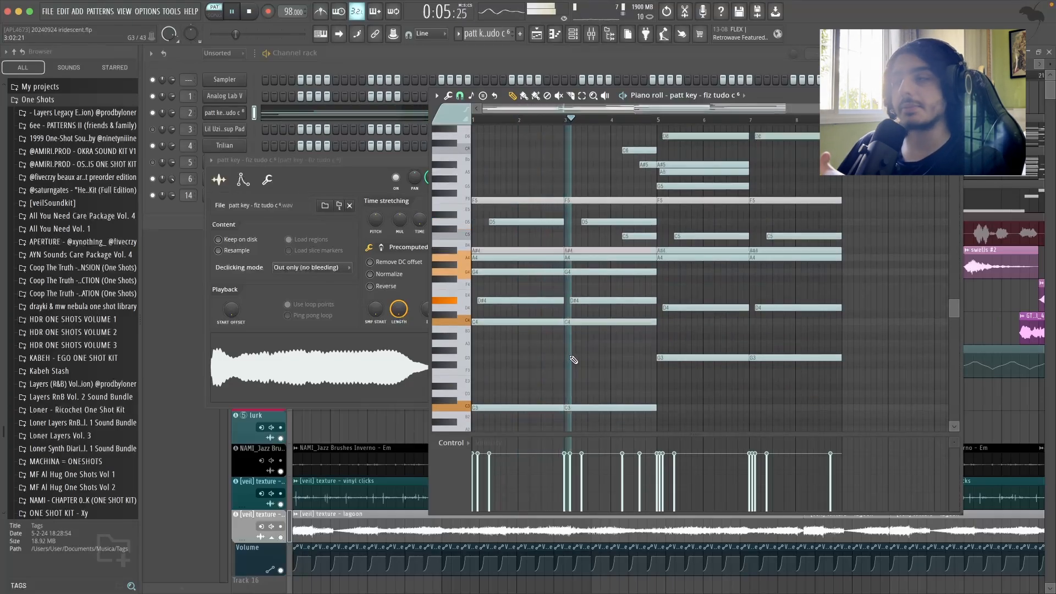
{"action": "scroll", "coordinate": [674, 318], "scroll_direction": "up", "scroll_amount": 2, "text": "ctrl"}
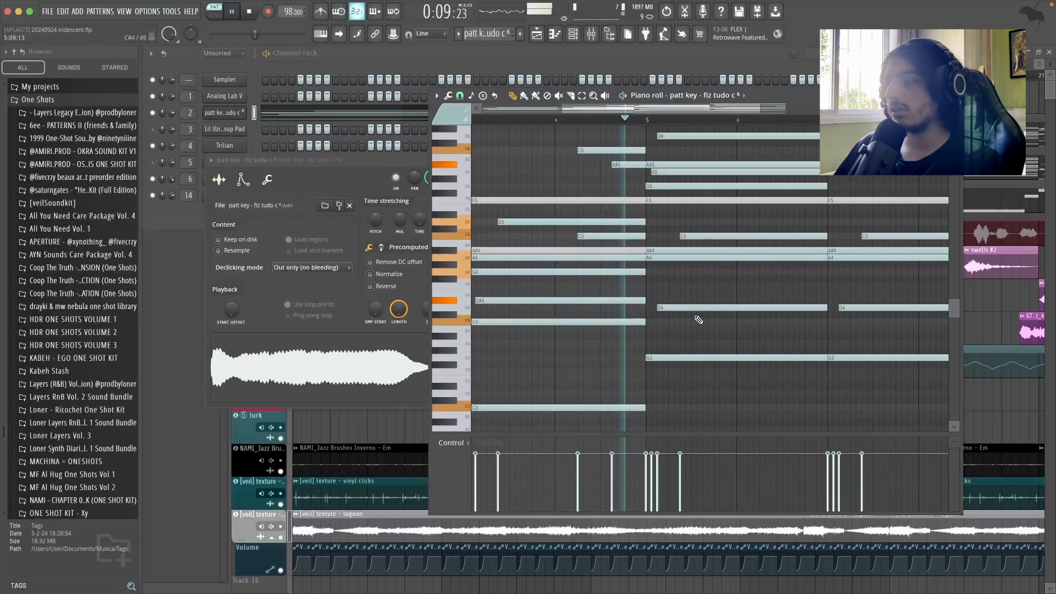
{"action": "scroll", "coordinate": [699, 319], "scroll_direction": "down", "scroll_amount": 2, "text": "ctrl"}
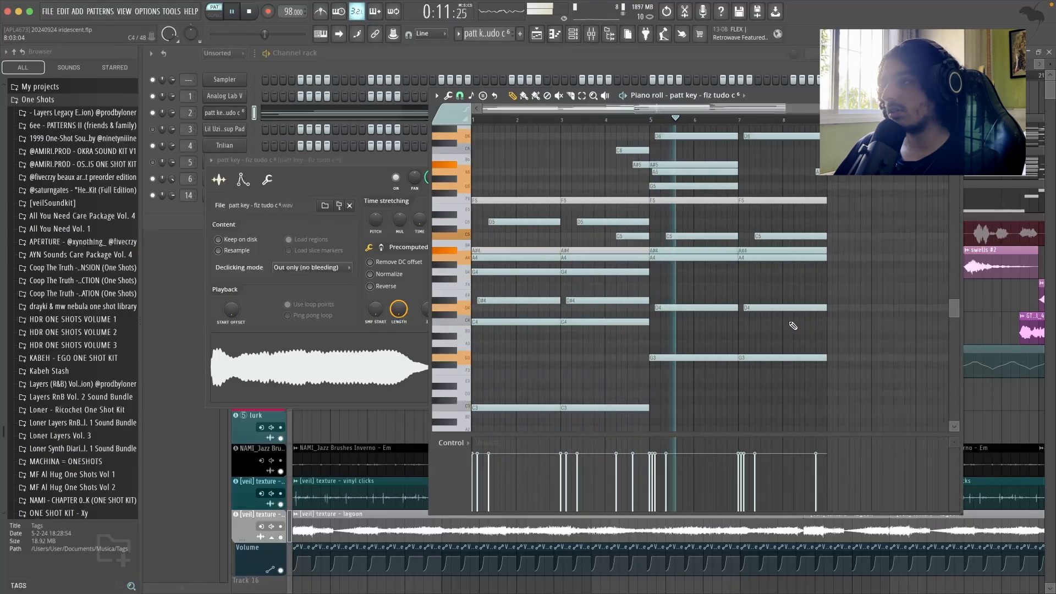
{"action": "scroll", "coordinate": [862, 329], "scroll_direction": "up", "scroll_amount": 2, "text": "ctrl"}
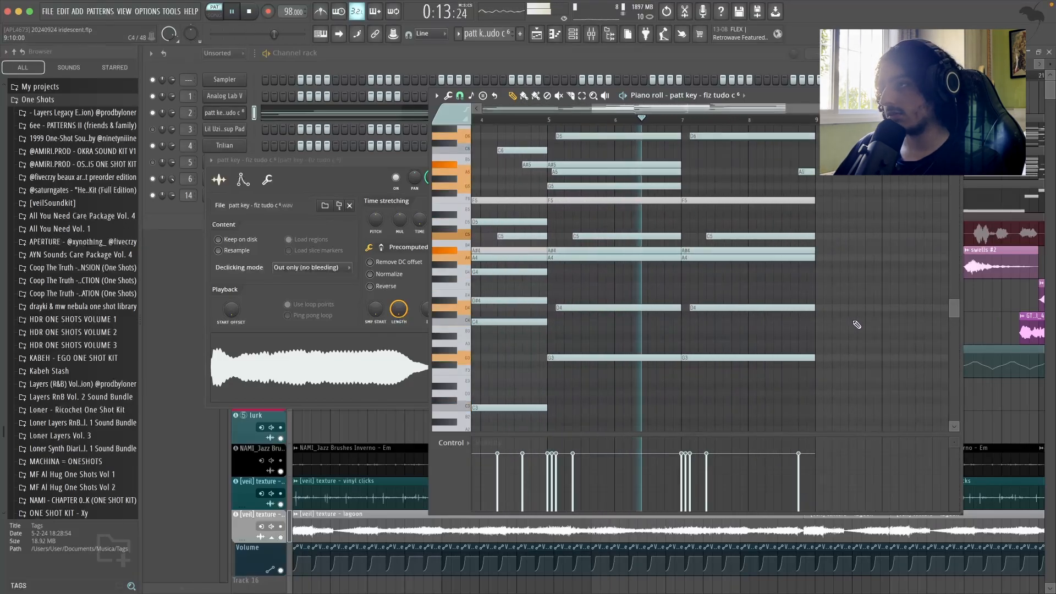
{"action": "scroll", "coordinate": [847, 317], "scroll_direction": "up", "scroll_amount": 2}
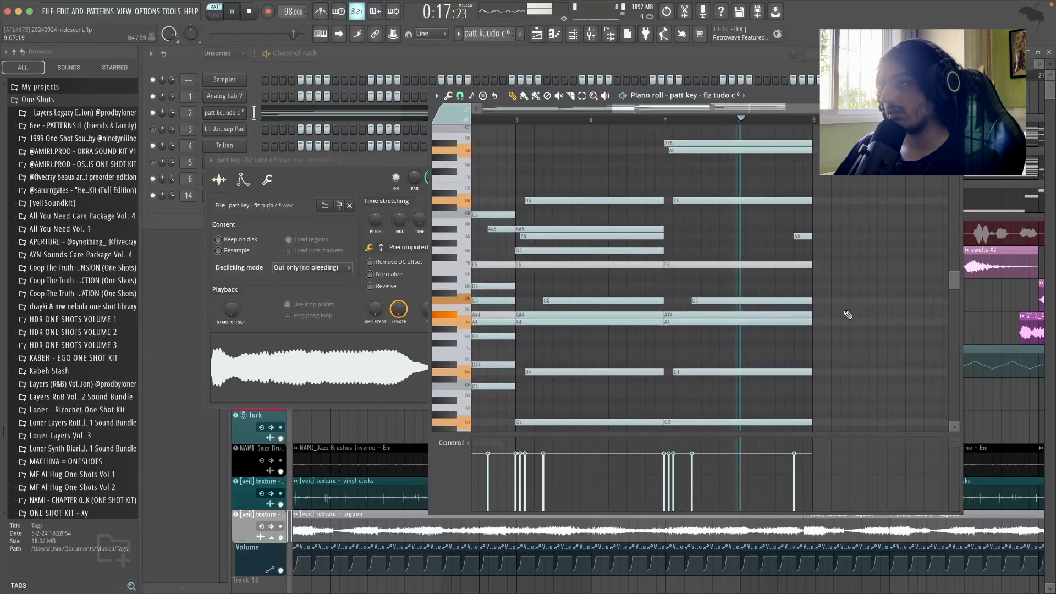
{"action": "key", "text": "space"}
- Select the RHODES pattern from the playlist and open its LABS notes in the piano roll
{"action": "key", "text": "F5"}
{"action": "scroll", "coordinate": [378, 154], "scroll_direction": "down", "scroll_amount": 3, "text": "ctrl"}
{"action": "left_click", "coordinate": [378, 154]}
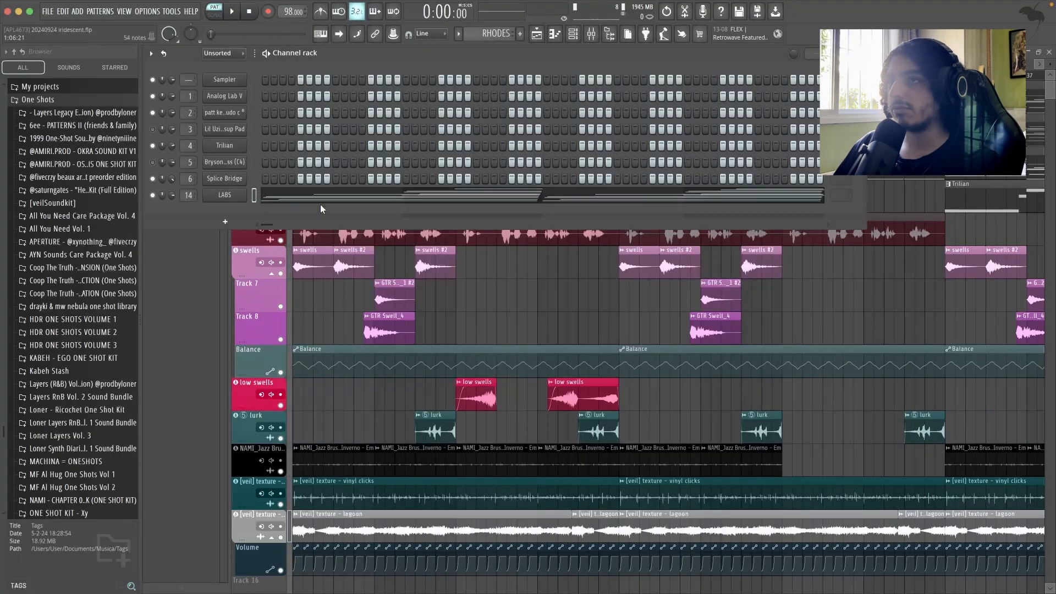
{"action": "key", "text": "F6"}
{"action": "left_click", "coordinate": [574, 34]}
{"action": "left_click", "coordinate": [299, 192]}
- Play the RHODES pattern through in the piano roll and follow its LABS chords and melody notes
{"action": "key", "text": "space"}
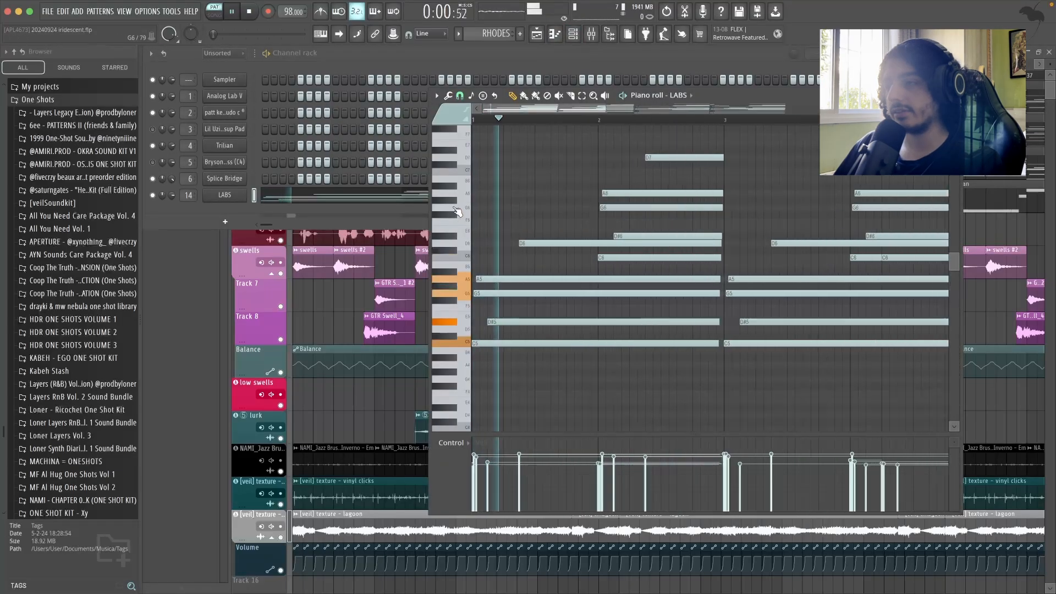
{"action": "scroll", "coordinate": [563, 209], "scroll_direction": "up", "scroll_amount": 2, "text": "ctrl"}
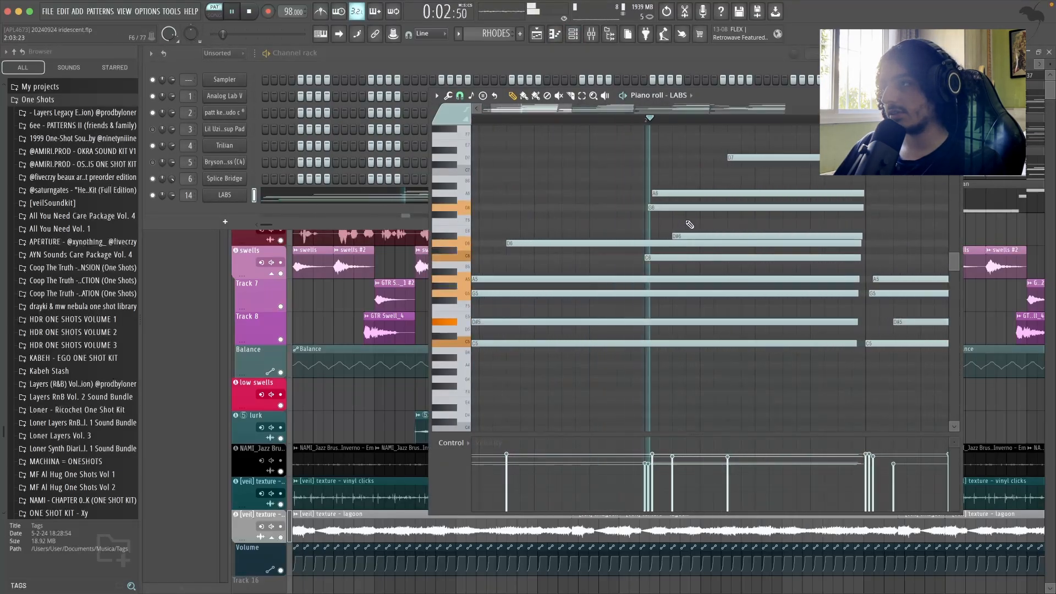
{"action": "scroll", "coordinate": [690, 223], "scroll_direction": "down", "scroll_amount": 3, "text": "ctrl"}
{"action": "scroll", "coordinate": [747, 229], "scroll_direction": "down", "scroll_amount": 2, "text": "ctrl"}
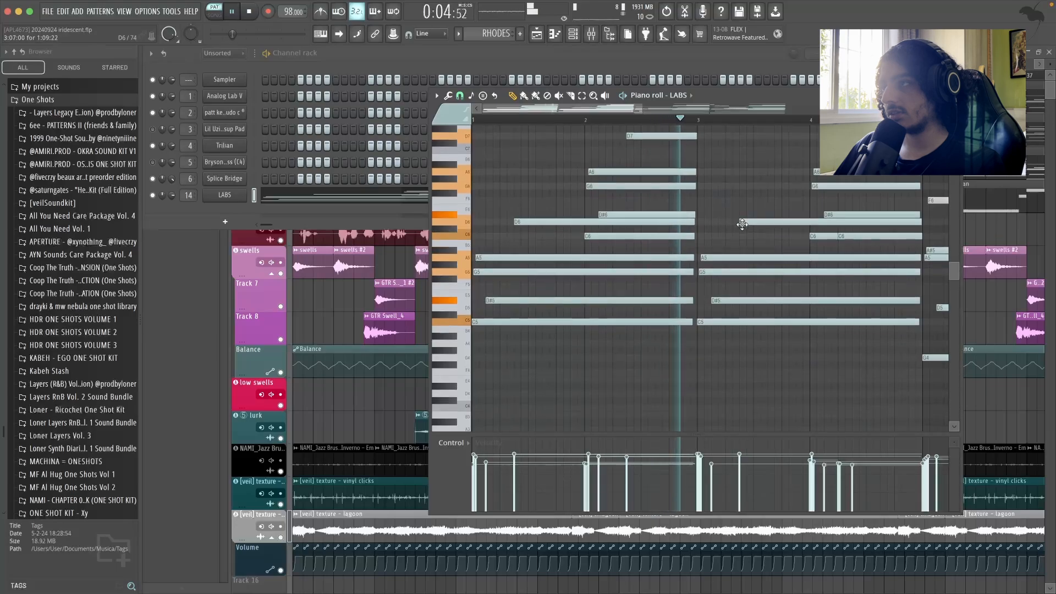
{"action": "scroll", "coordinate": [748, 228], "scroll_direction": "down", "scroll_amount": 3, "text": "ctrl"}
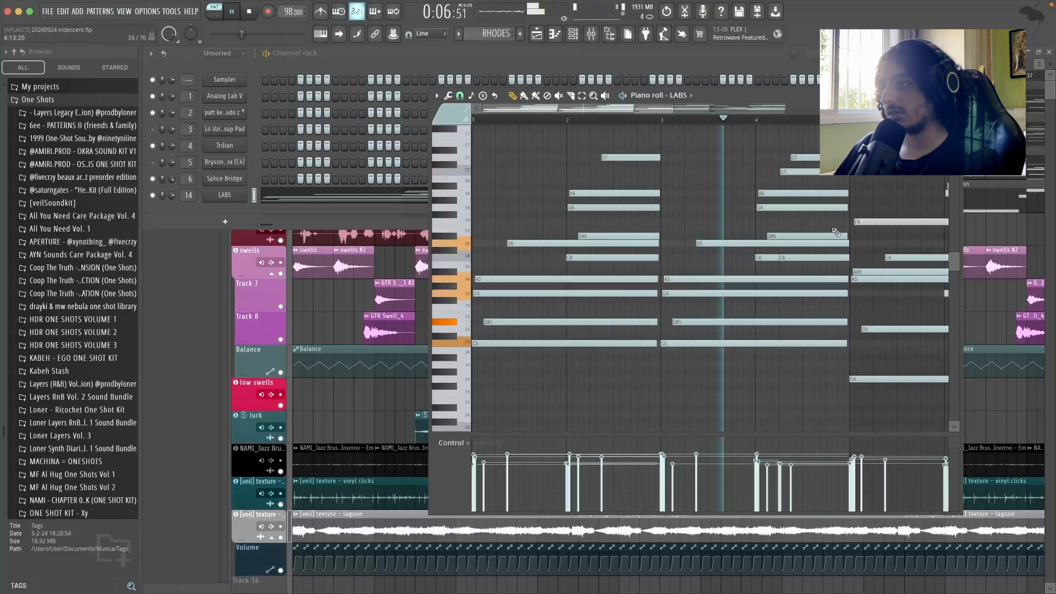
{"action": "scroll", "coordinate": [869, 209], "scroll_direction": "down", "scroll_amount": 2, "text": "ctrl"}
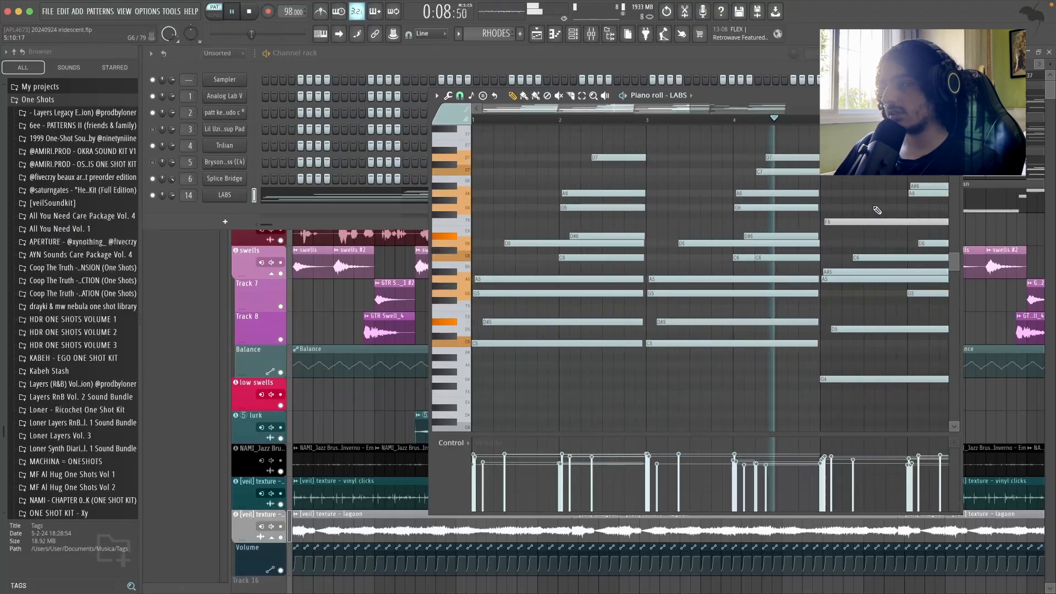
{"action": "scroll", "coordinate": [863, 207], "scroll_direction": "down", "scroll_amount": 2, "text": "ctrl"}
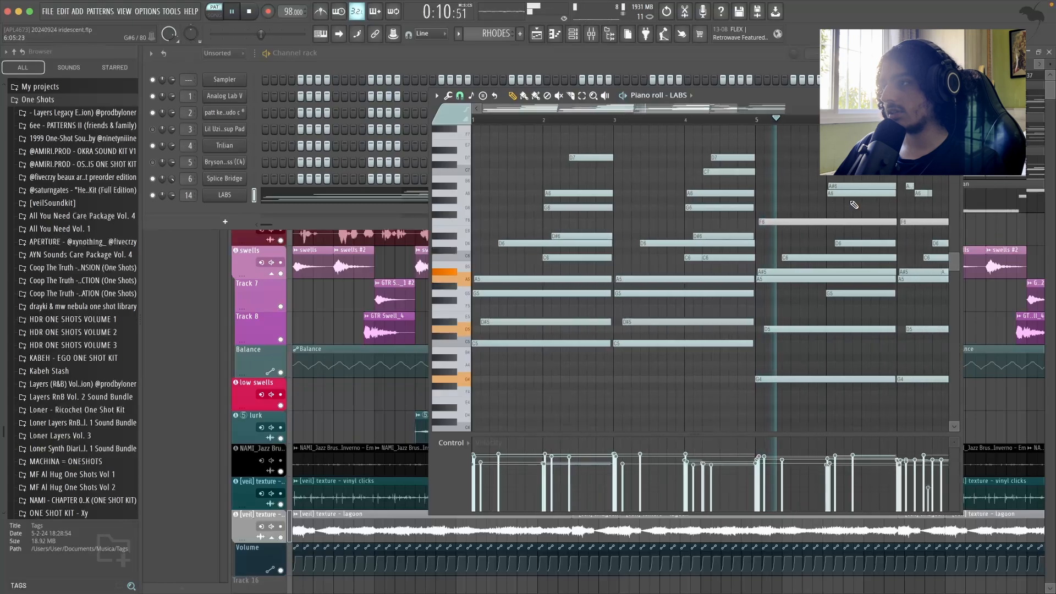
{"action": "scroll", "coordinate": [885, 211], "scroll_direction": "up", "scroll_amount": 1}
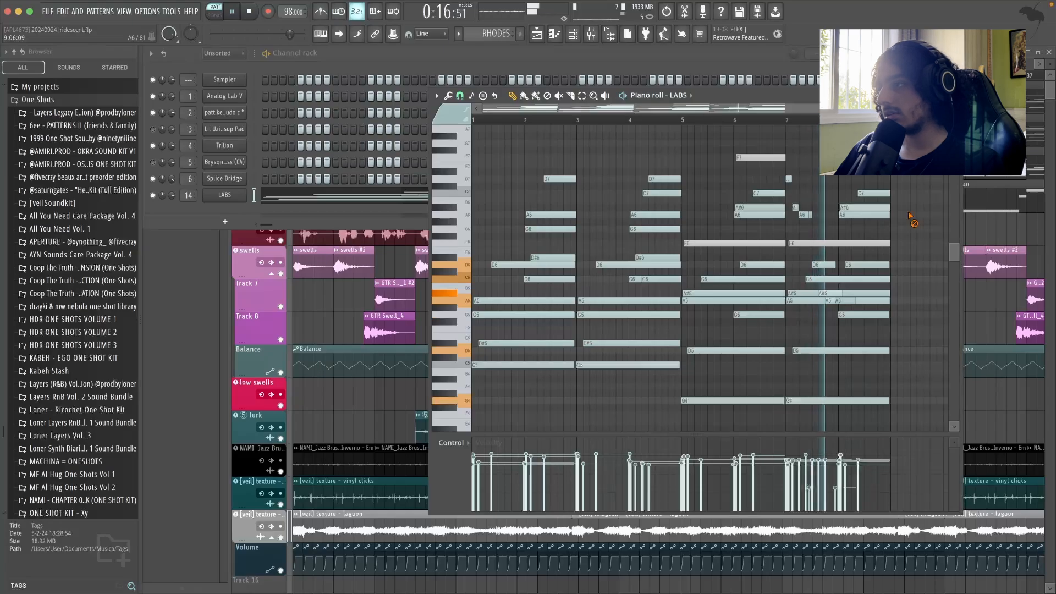
{"action": "scroll", "coordinate": [911, 215], "scroll_direction": "down", "scroll_amount": 2}
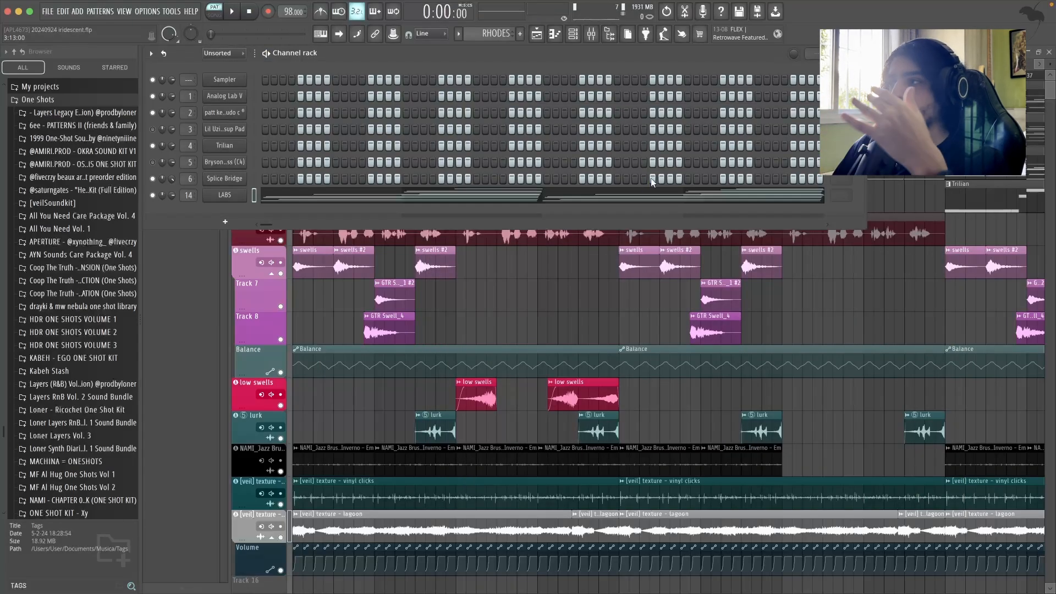
- Reopen the LABS notes of the RHODES pattern and examine how the chords and melody are laid out
{"action": "left_click", "coordinate": [647, 194]}
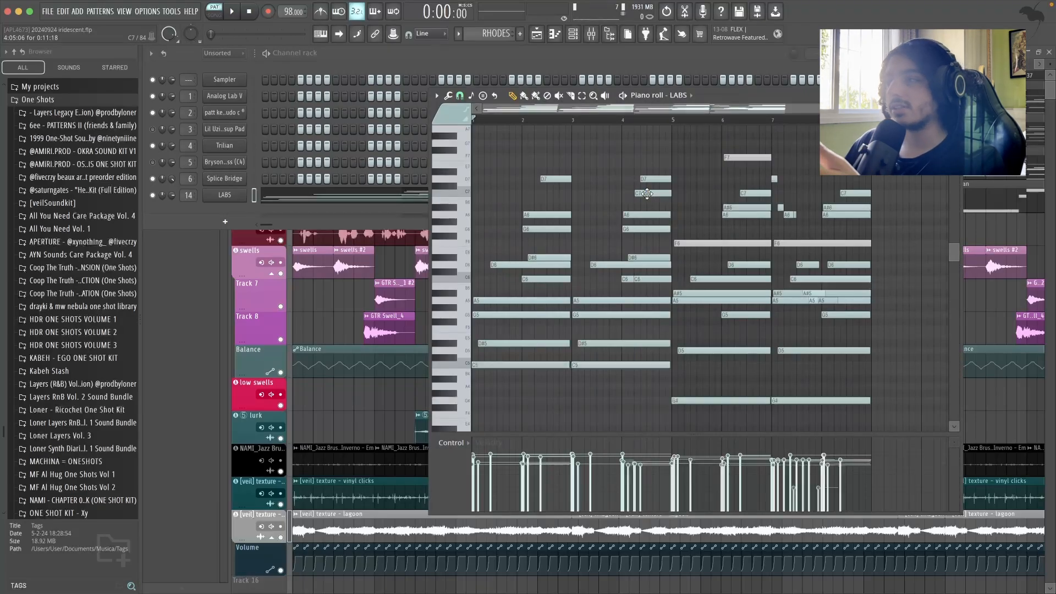
{"action": "scroll", "coordinate": [502, 120], "scroll_direction": "up", "scroll_amount": 2}
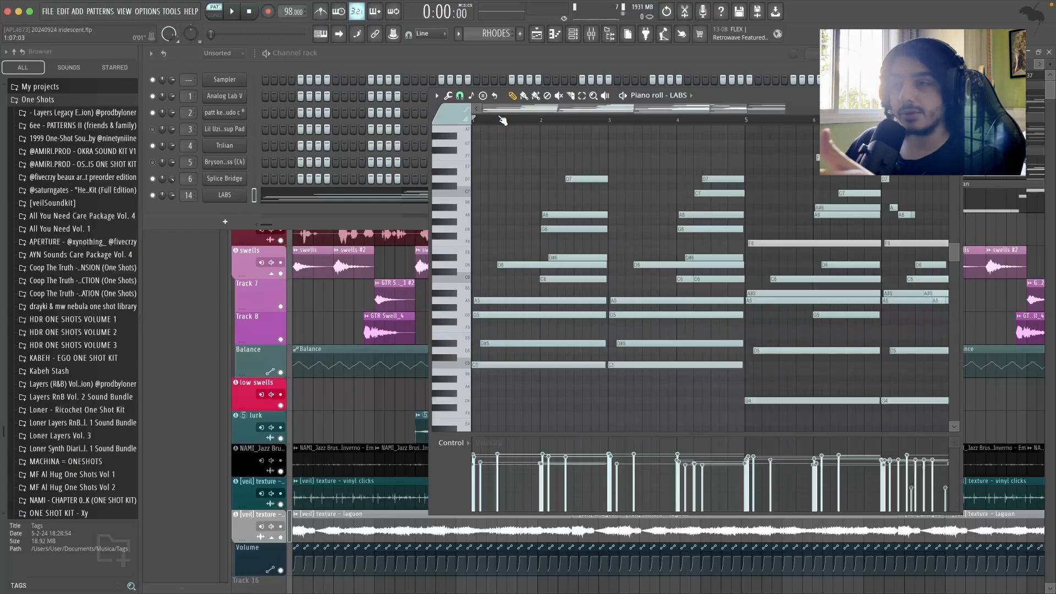
{"action": "scroll", "coordinate": [773, 171], "scroll_direction": "down", "scroll_amount": 1}
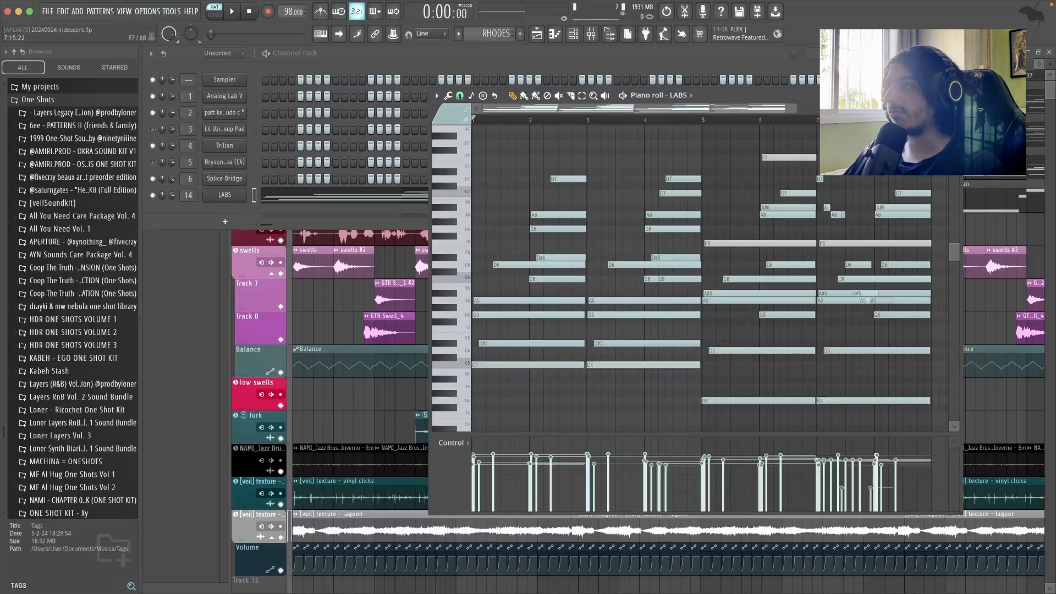
- Close the piano roll and solo Tracks 1 to 3 together in the playlist
{"action": "left_click", "coordinate": [956, 95]}
{"action": "right_click", "coordinate": [991, 226]}
{"action": "scroll", "coordinate": [328, 187], "scroll_direction": "up", "scroll_amount": 2}
{"action": "left_click_drag", "start_coordinate": [290, 93], "coordinate": [290, 163]}
{"action": "right_click", "coordinate": [280, 142]}
{"action": "scroll", "coordinate": [303, 128], "scroll_direction": "down", "scroll_amount": 5}
{"action": "scroll", "coordinate": [217, 112], "scroll_direction": "up", "scroll_amount": 4}
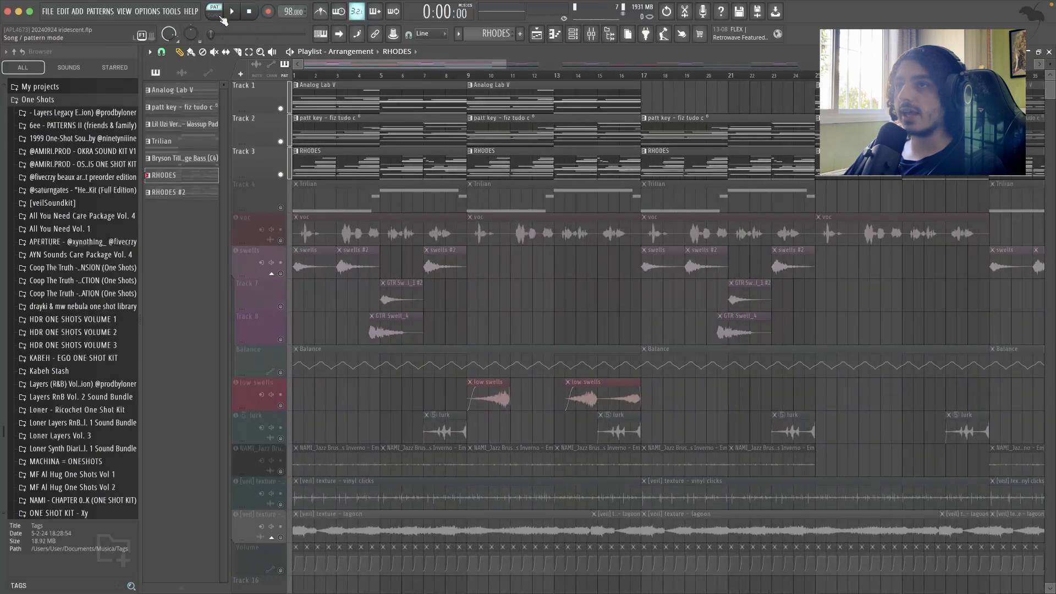
- Switch playback to song mode and play the Analog Lab V, patt key and RHODES layers together over the first eight bars
{"action": "left_click", "coordinate": [217, 14]}
{"action": "scroll", "coordinate": [217, 116], "scroll_direction": "up", "scroll_amount": 2}
{"action": "scroll", "coordinate": [247, 138], "scroll_direction": "up", "scroll_amount": 1}
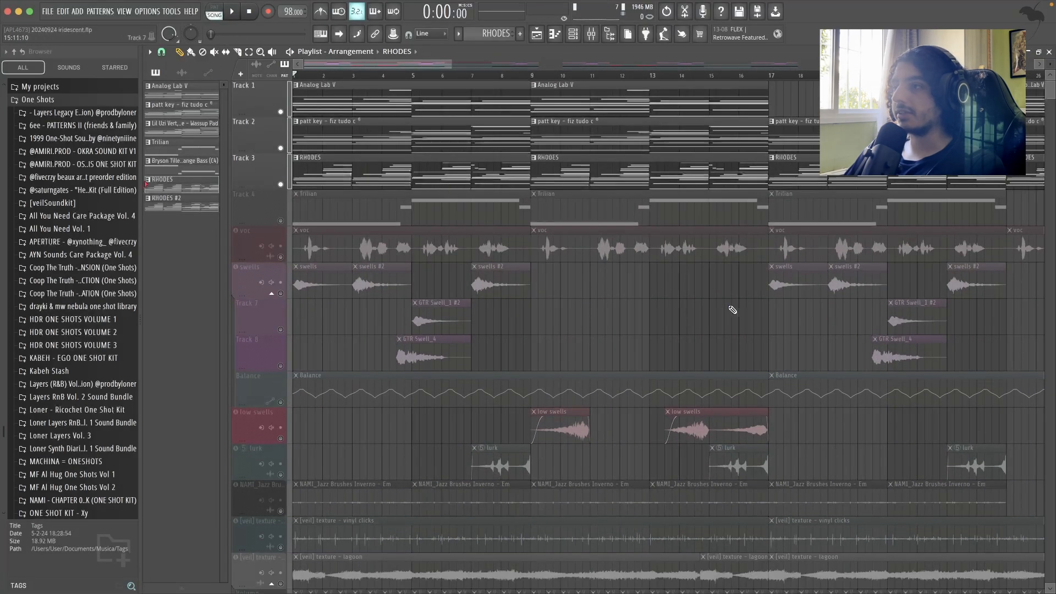
{"action": "key", "text": "space"}
{"action": "scroll", "coordinate": [470, 268], "scroll_direction": "up", "scroll_amount": 3}
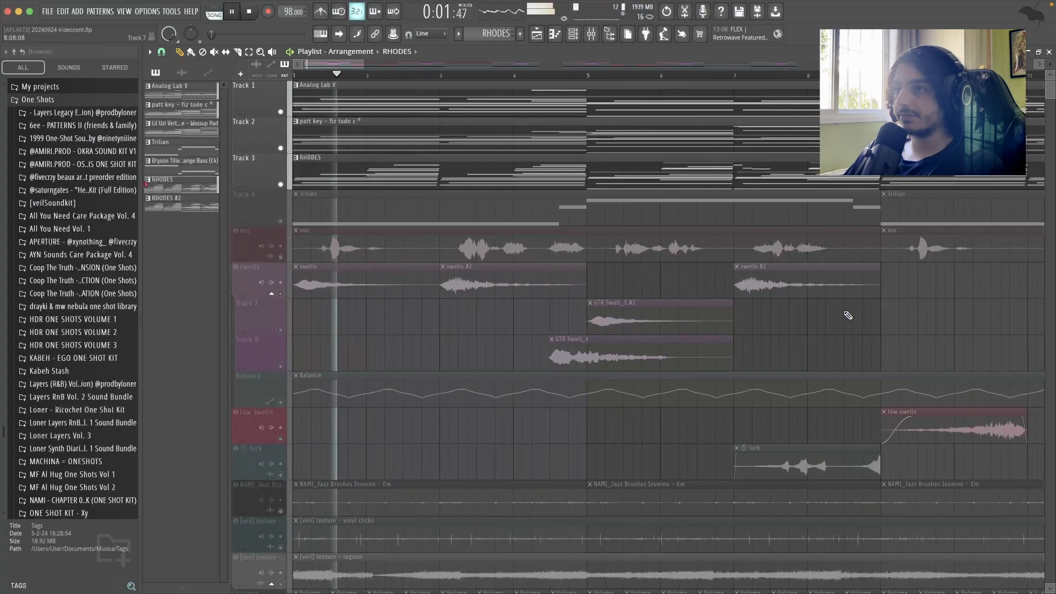
{"action": "scroll", "coordinate": [862, 315], "scroll_direction": "down", "scroll_amount": 2}
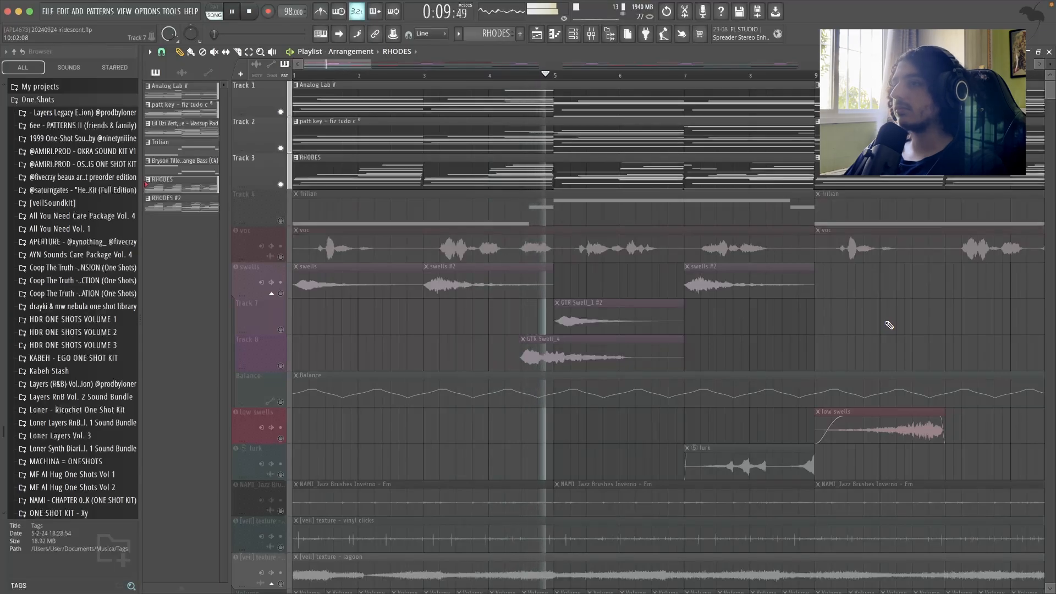
{"action": "scroll", "coordinate": [885, 319], "scroll_direction": "down", "scroll_amount": 2, "text": "ctrl"}
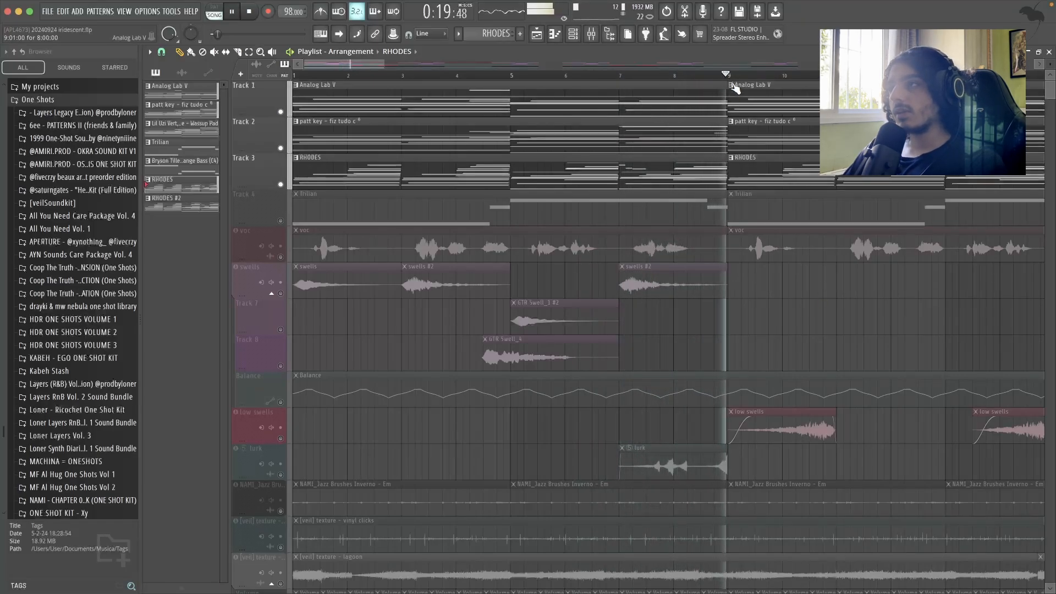
{"action": "key", "text": "space"}
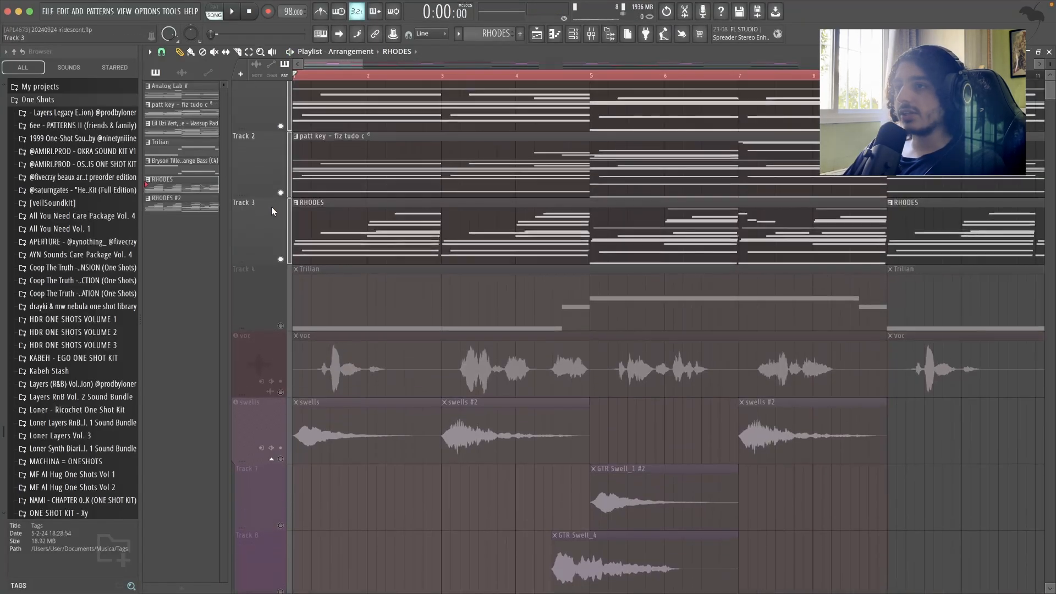
{"action": "scroll", "coordinate": [263, 203], "scroll_direction": "up", "scroll_amount": 1}
{"action": "scroll", "coordinate": [882, 302], "scroll_direction": "down", "scroll_amount": 3}
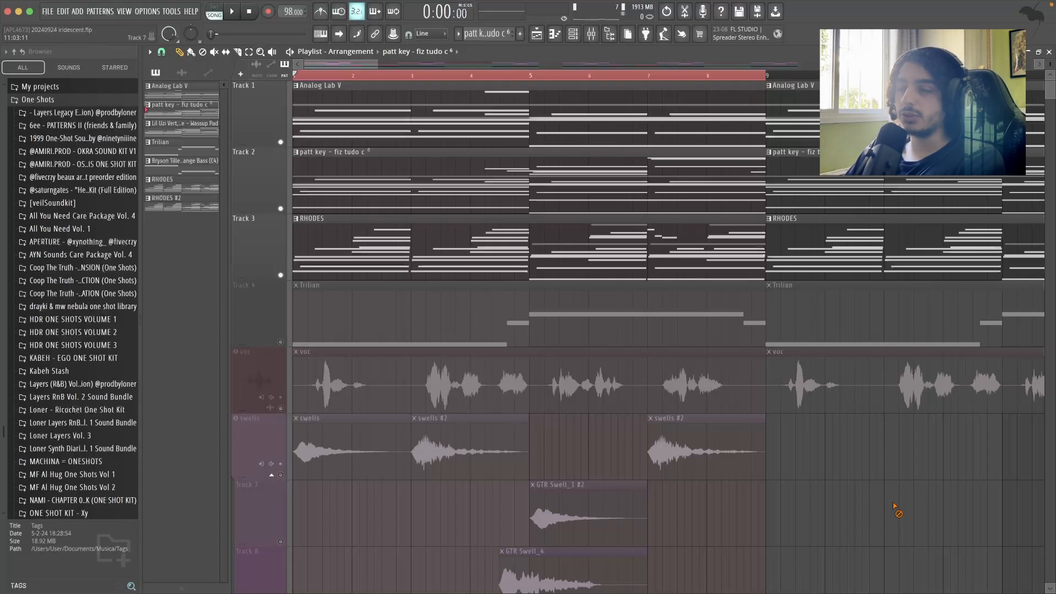
{"action": "scroll", "coordinate": [412, 303], "scroll_direction": "up", "scroll_amount": 5}
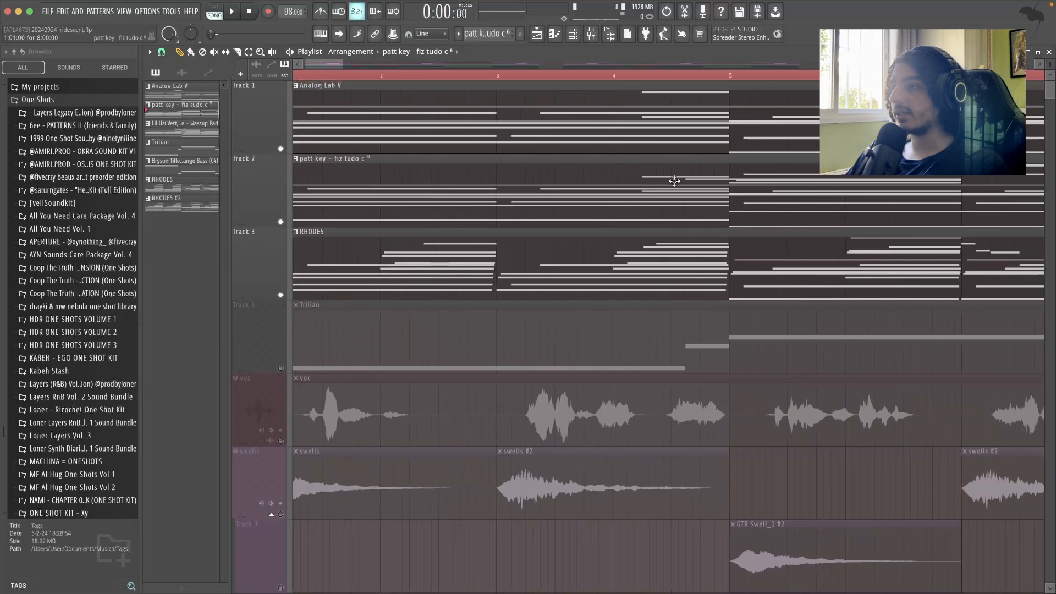
{"action": "scroll", "coordinate": [734, 220], "scroll_direction": "down", "scroll_amount": 3}
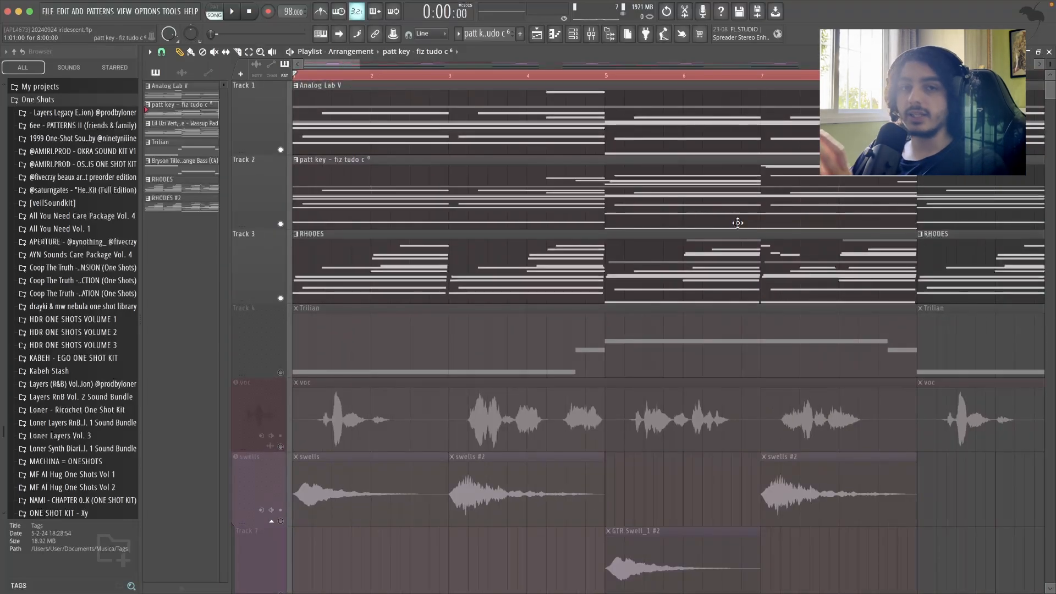
{"action": "scroll", "coordinate": [738, 222], "scroll_direction": "down", "scroll_amount": 4}
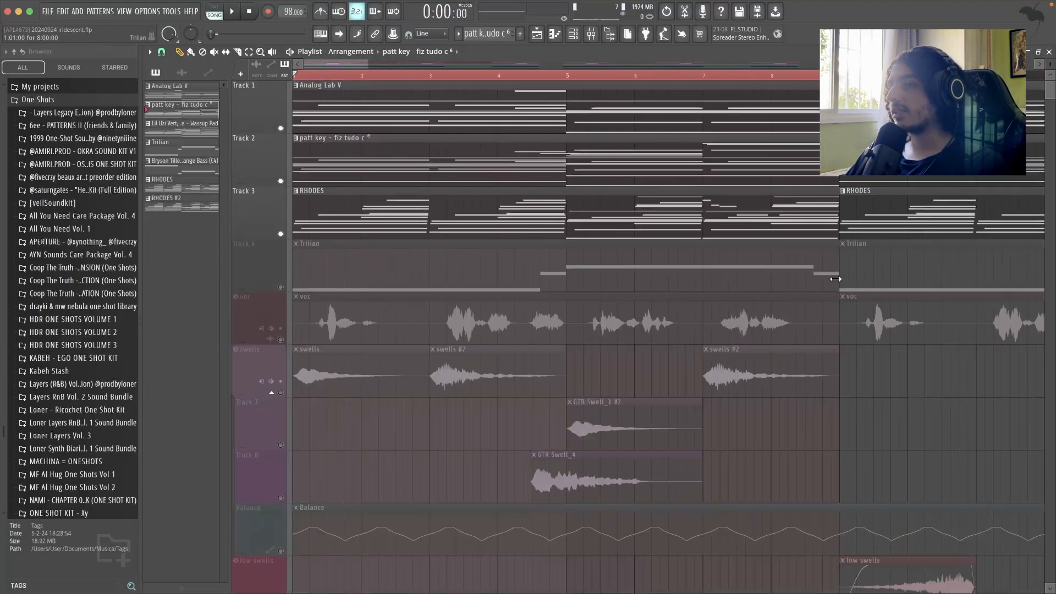
{"action": "scroll", "coordinate": [827, 290], "scroll_direction": "down", "scroll_amount": 5}
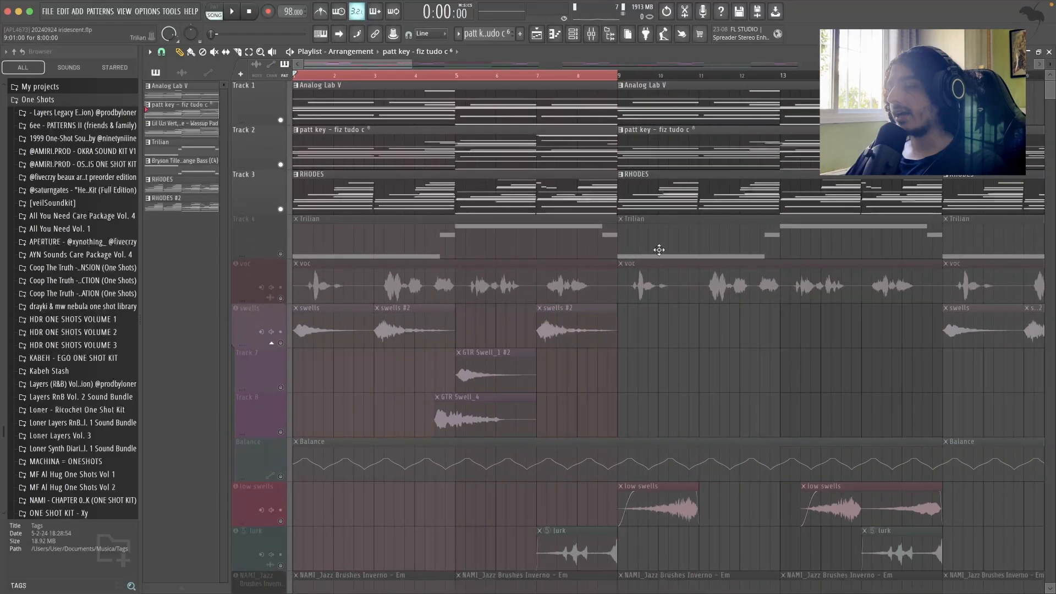
- Clear the playlist's time selection and solo Track 4 with its Trilian bass pattern selected
{"action": "right_click", "coordinate": [620, 76]}
{"action": "right_click", "coordinate": [281, 254]}
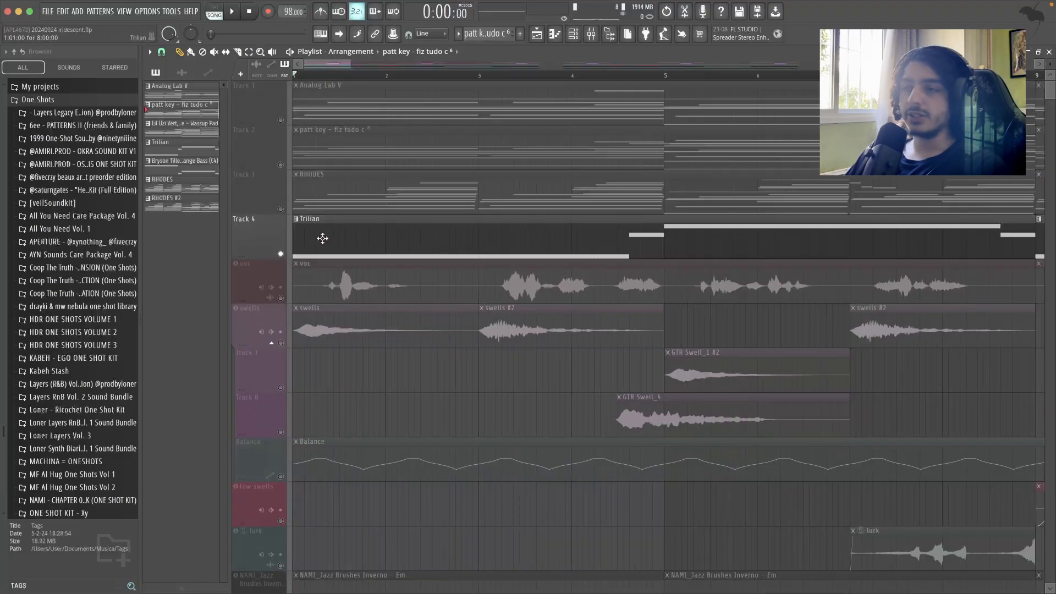
{"action": "left_click", "coordinate": [318, 241]}
{"action": "scroll", "coordinate": [338, 244], "scroll_direction": "down", "scroll_amount": 4}
{"action": "scroll", "coordinate": [346, 245], "scroll_direction": "down", "scroll_amount": 2}
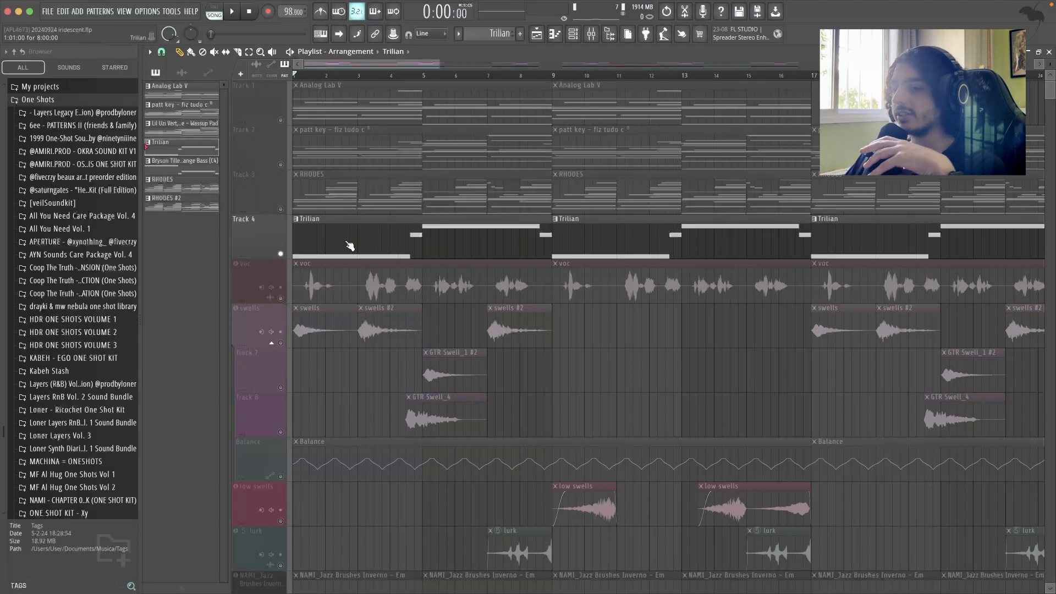
- Play the Trilian bass on its own, inspect the patch loaded in its plugin, and close the plugin window
{"action": "key", "text": "space"}
{"action": "left_click", "coordinate": [573, 34]}
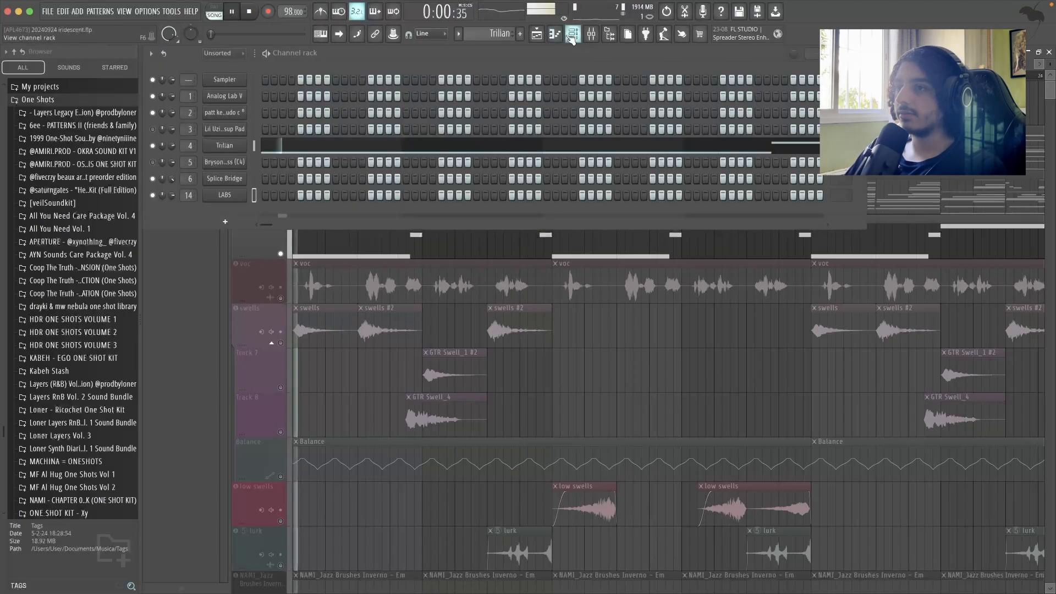
{"action": "left_click", "coordinate": [238, 146]}
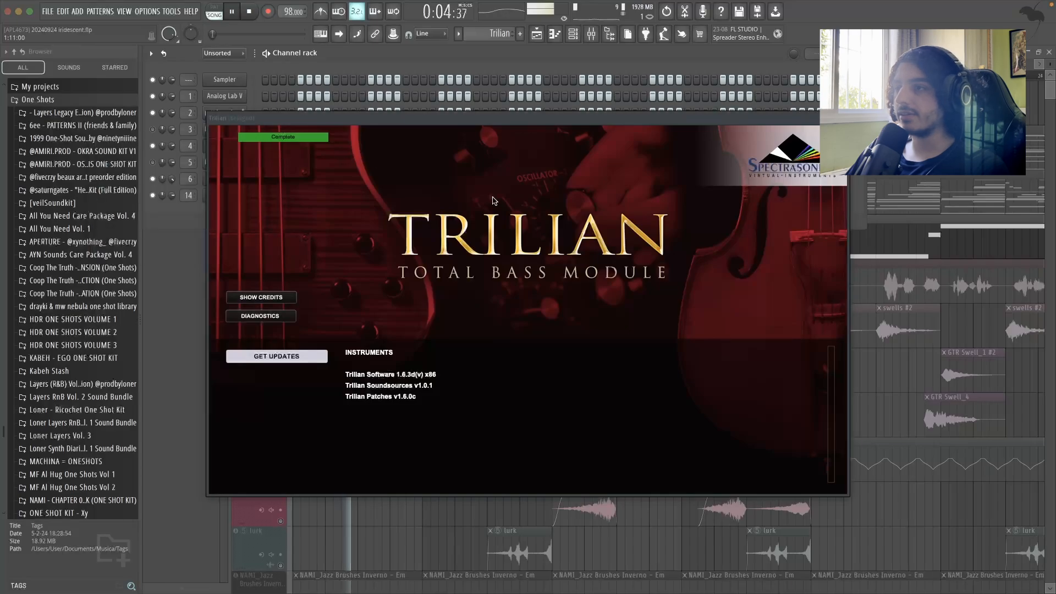
{"action": "scroll", "coordinate": [318, 392], "scroll_direction": "down", "scroll_amount": 2}
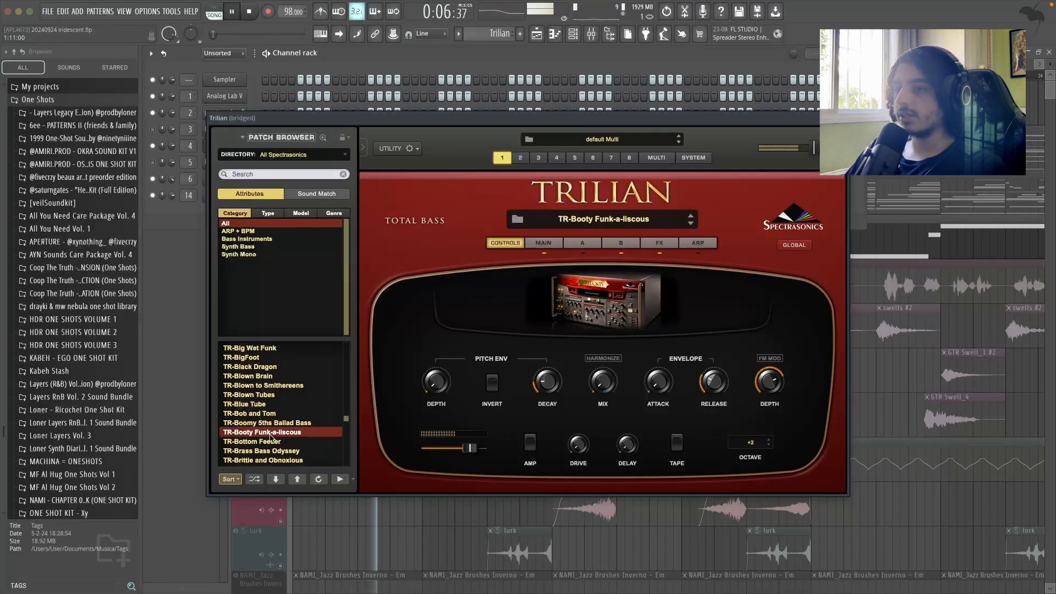
{"action": "left_click", "coordinate": [337, 545]}
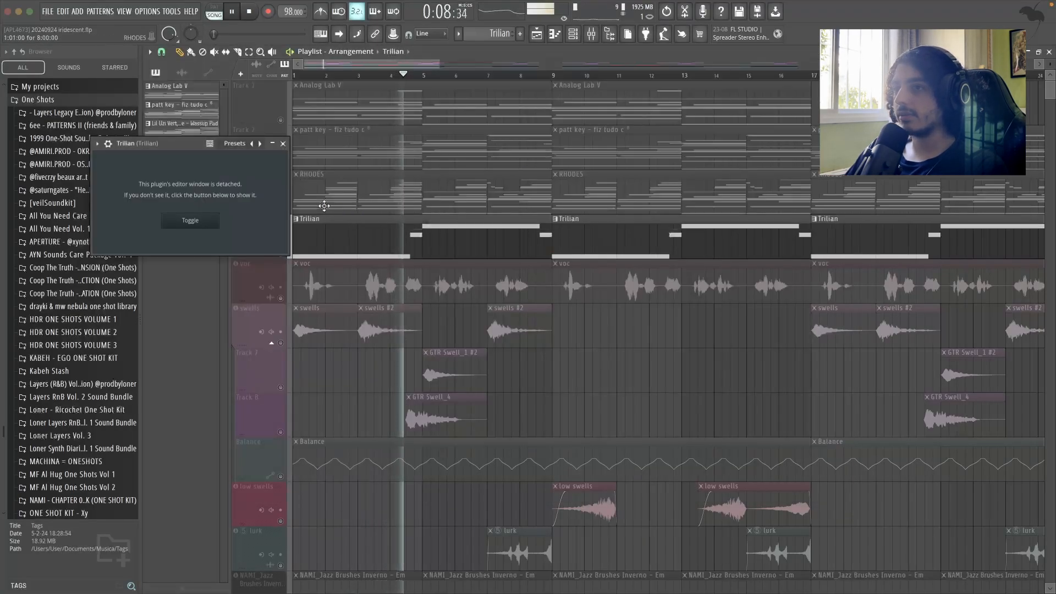
{"action": "left_click", "coordinate": [283, 144]}
- Unmute Tracks 1 to 3 alongside the bass and follow the Trilian notes in the piano roll during playback
{"action": "left_click_drag", "start_coordinate": [280, 209], "coordinate": [281, 120]}
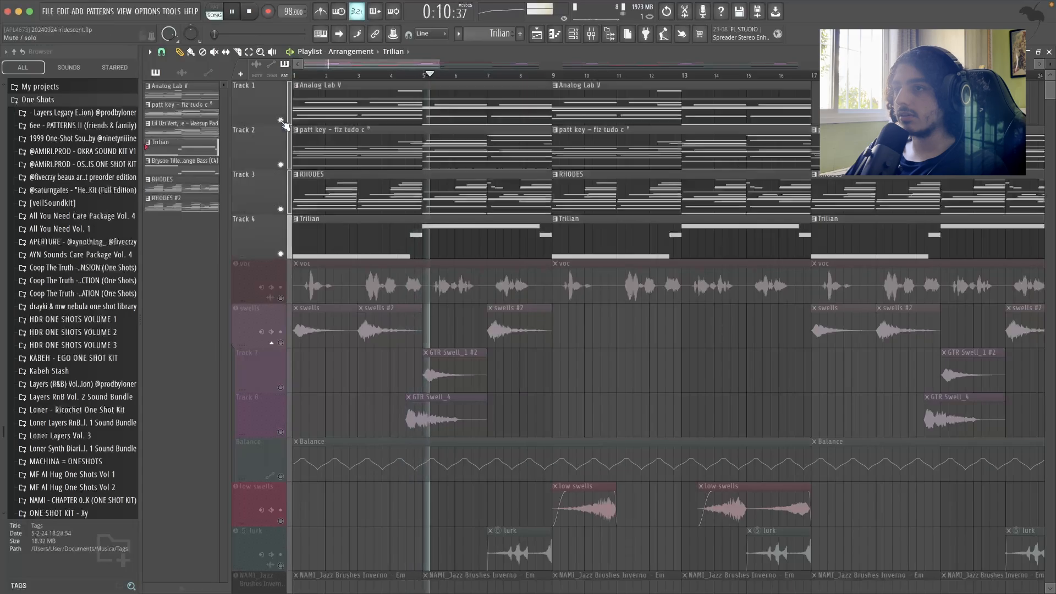
{"action": "double_click", "coordinate": [523, 235]}
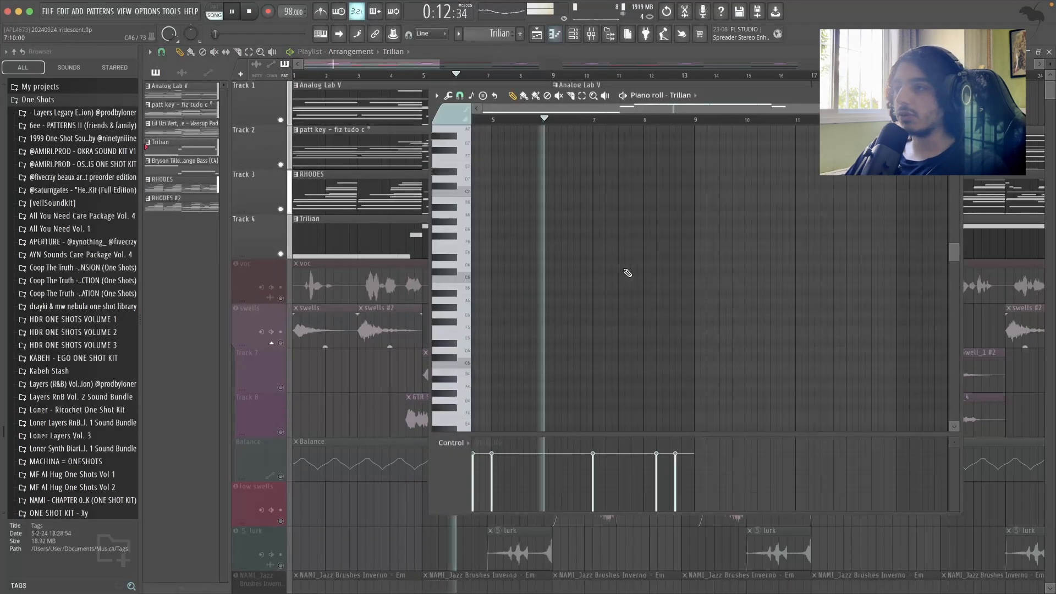
{"action": "scroll", "coordinate": [629, 276], "scroll_direction": "down", "scroll_amount": 14}
{"action": "scroll", "coordinate": [629, 275], "scroll_direction": "up", "scroll_amount": 1}
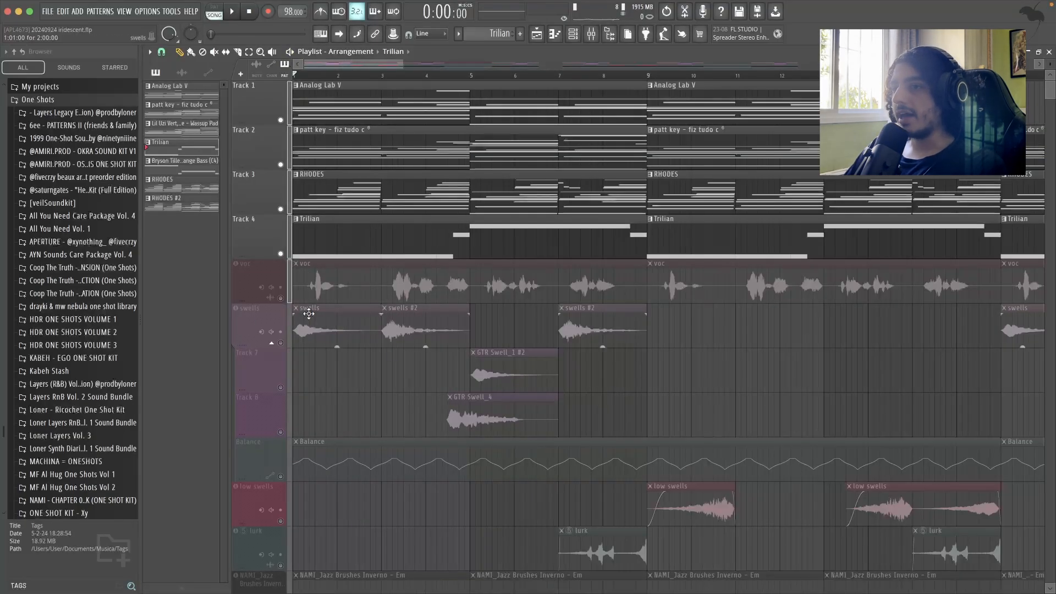
- Unmute the swells track together with Tracks 7 and 8 in the playlist
{"action": "left_click_drag", "start_coordinate": [290, 325], "coordinate": [290, 427]}
{"action": "left_click", "coordinate": [281, 388]}
{"action": "scroll", "coordinate": [683, 389], "scroll_direction": "down", "scroll_amount": 1}
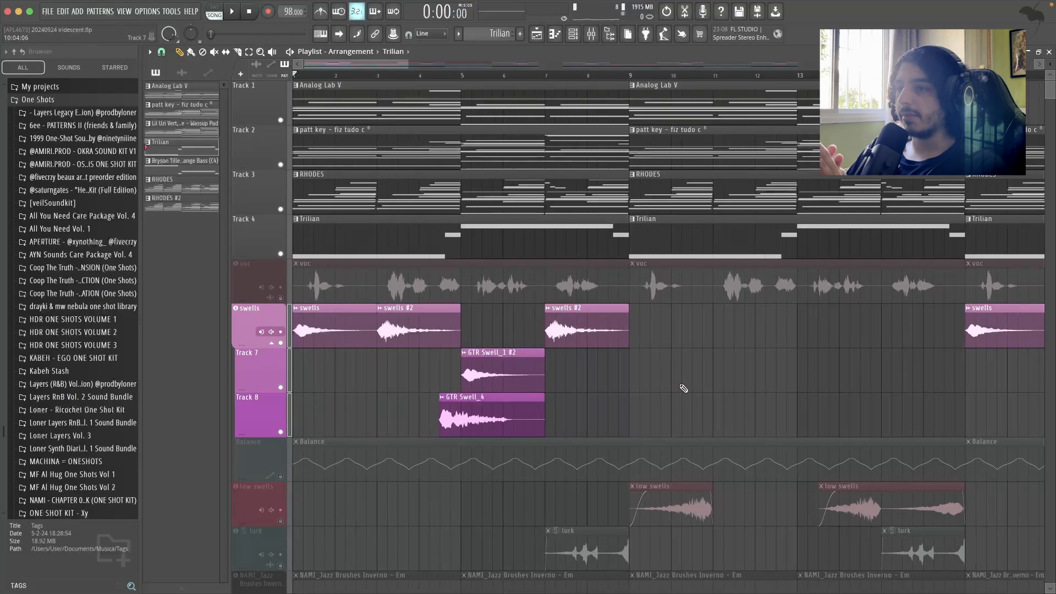
{"action": "scroll", "coordinate": [342, 366], "scroll_direction": "up", "scroll_amount": 1}
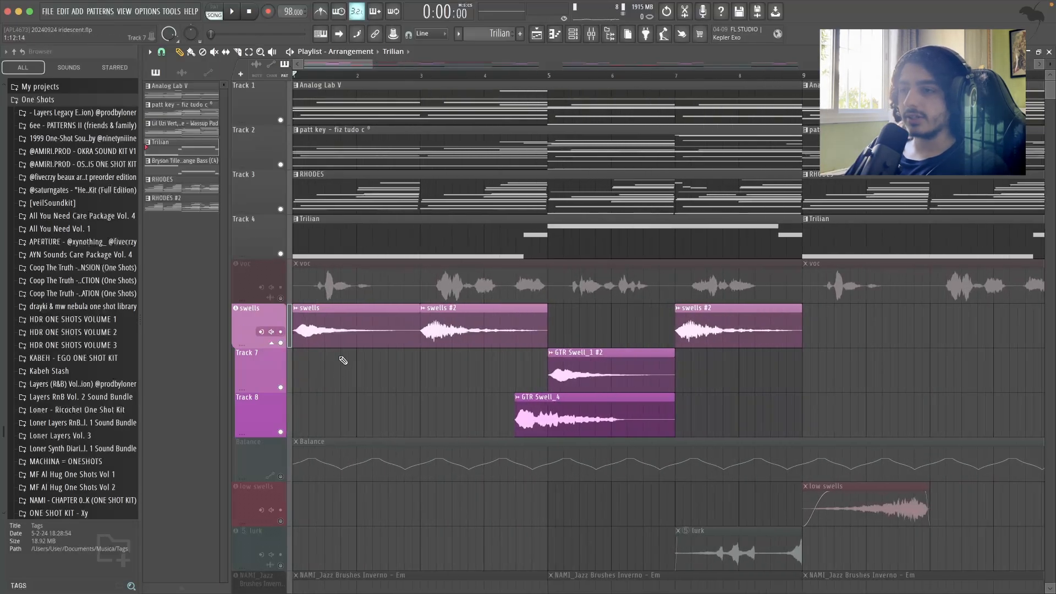
- Select the first swells clip and play the guitar swells along with the chord and bass layers from the start
{"action": "left_click", "coordinate": [344, 339]}
{"action": "key", "text": "space"}
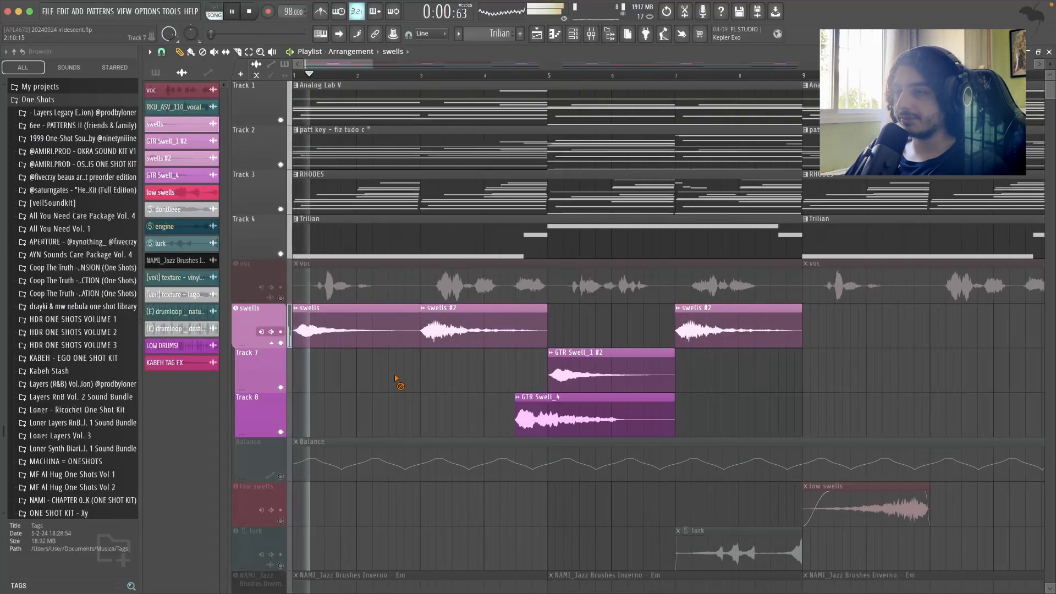
{"action": "scroll", "coordinate": [404, 374], "scroll_direction": "down", "scroll_amount": 1}
{"action": "scroll", "coordinate": [421, 375], "scroll_direction": "down", "scroll_amount": 6}
{"action": "scroll", "coordinate": [437, 371], "scroll_direction": "up", "scroll_amount": 6}
{"action": "scroll", "coordinate": [447, 385], "scroll_direction": "down", "scroll_amount": 2}
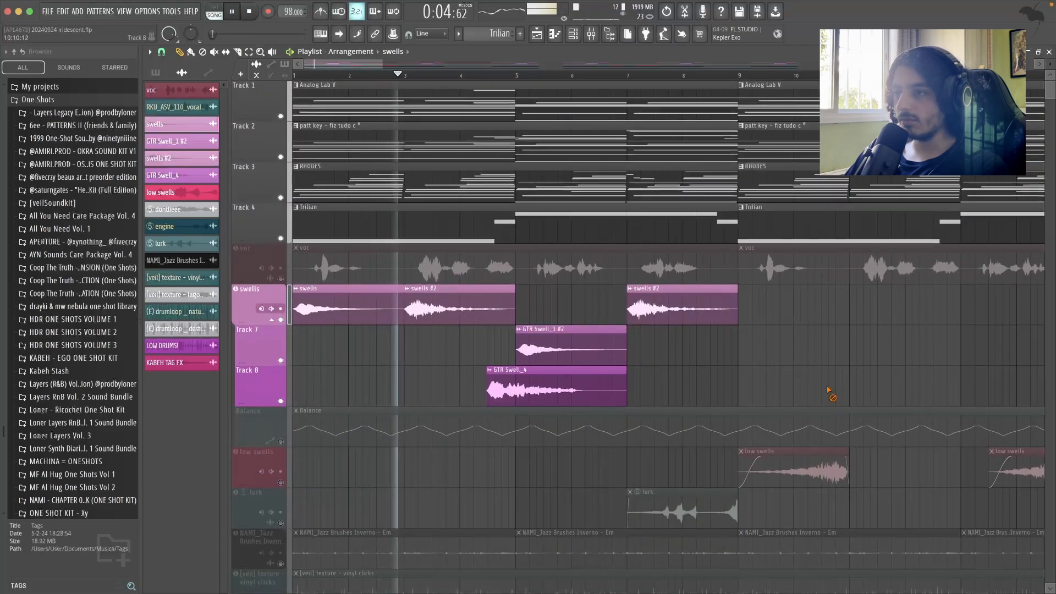
{"action": "scroll", "coordinate": [803, 385], "scroll_direction": "down", "scroll_amount": 1}
{"action": "scroll", "coordinate": [781, 380], "scroll_direction": "down", "scroll_amount": 2}
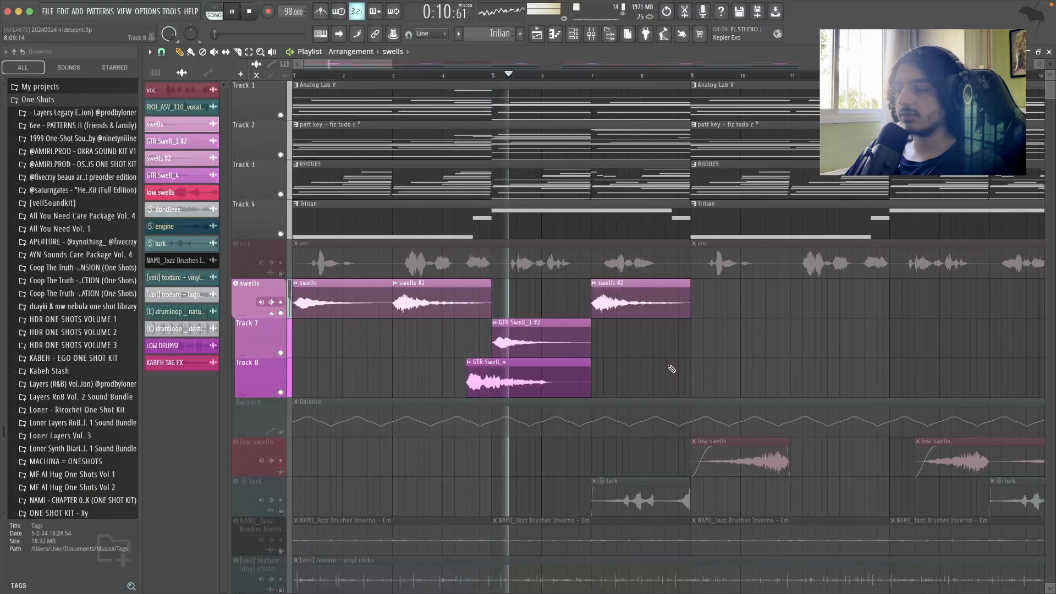
{"action": "scroll", "coordinate": [668, 369], "scroll_direction": "down", "scroll_amount": 1}
{"action": "scroll", "coordinate": [666, 365], "scroll_direction": "down", "scroll_amount": 1}
{"action": "scroll", "coordinate": [655, 365], "scroll_direction": "down", "scroll_amount": 1}
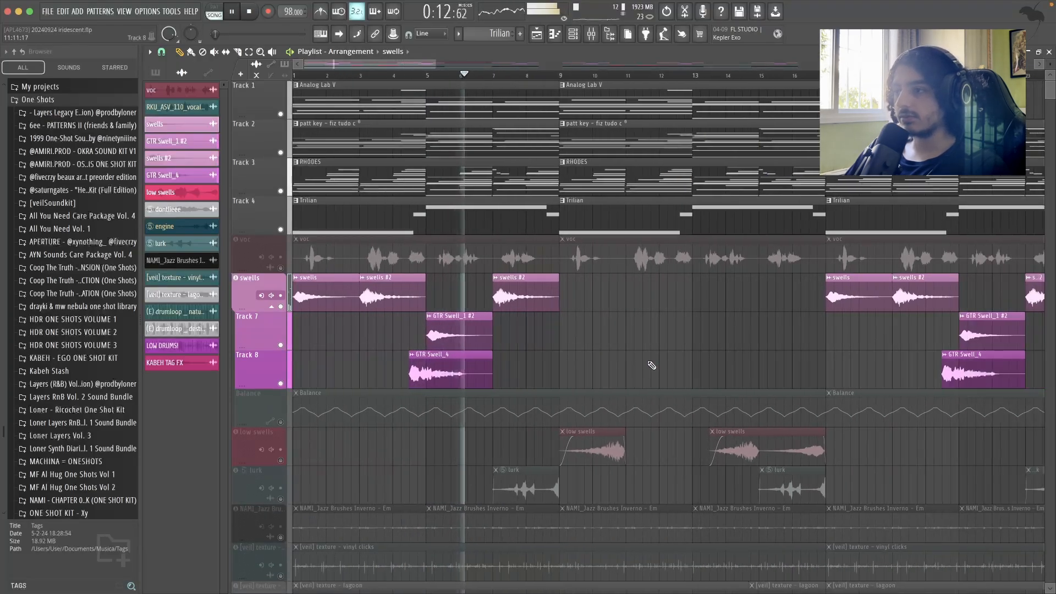
{"action": "scroll", "coordinate": [649, 364], "scroll_direction": "down", "scroll_amount": 1}
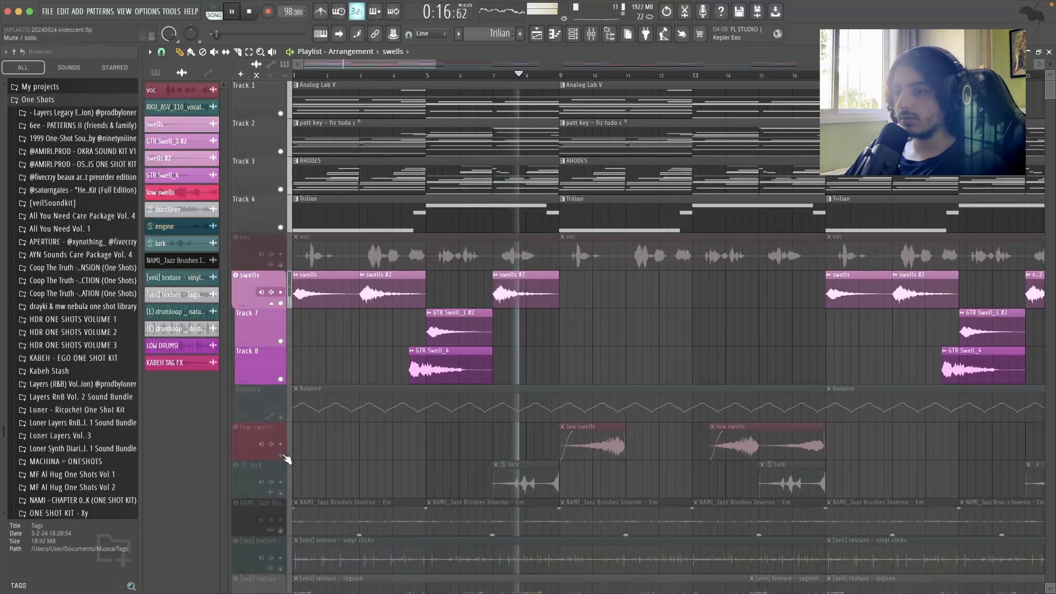
- Unmute the low swells track, stop playback and move the playhead to bar 9 where its first clip starts
{"action": "left_click", "coordinate": [282, 455]}
{"action": "key", "text": "space"}
{"action": "left_click", "coordinate": [560, 76]}
{"action": "double_click", "coordinate": [593, 445]}
{"action": "key", "text": "Escape"}
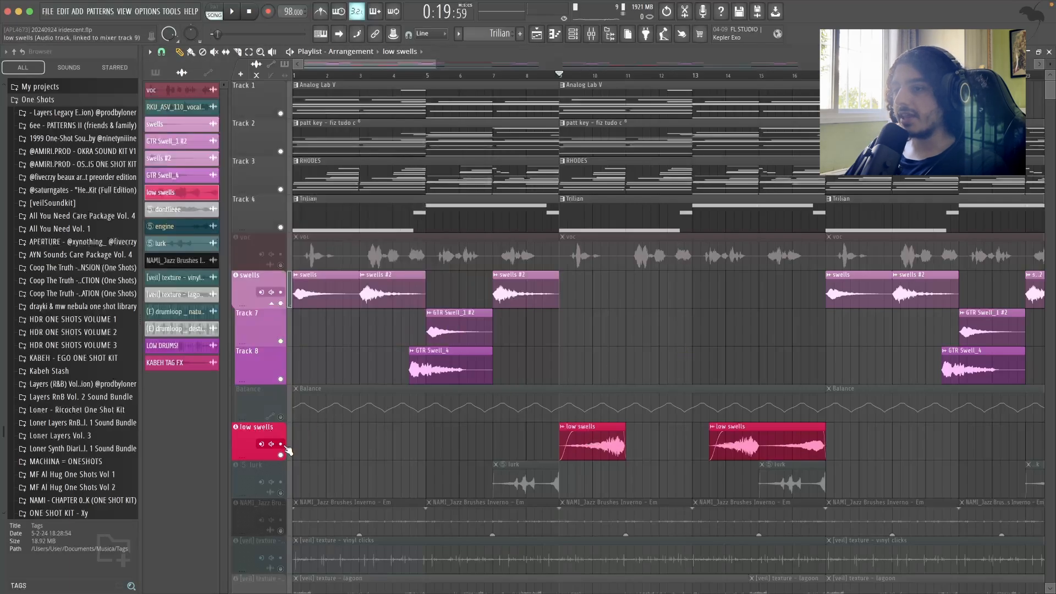
- Mute the swells group and play the low swells with the chord and bass layers from bar 9
{"action": "right_click", "coordinate": [281, 455]}
{"action": "key", "text": "space"}
{"action": "scroll", "coordinate": [654, 354], "scroll_direction": "up", "scroll_amount": 3}
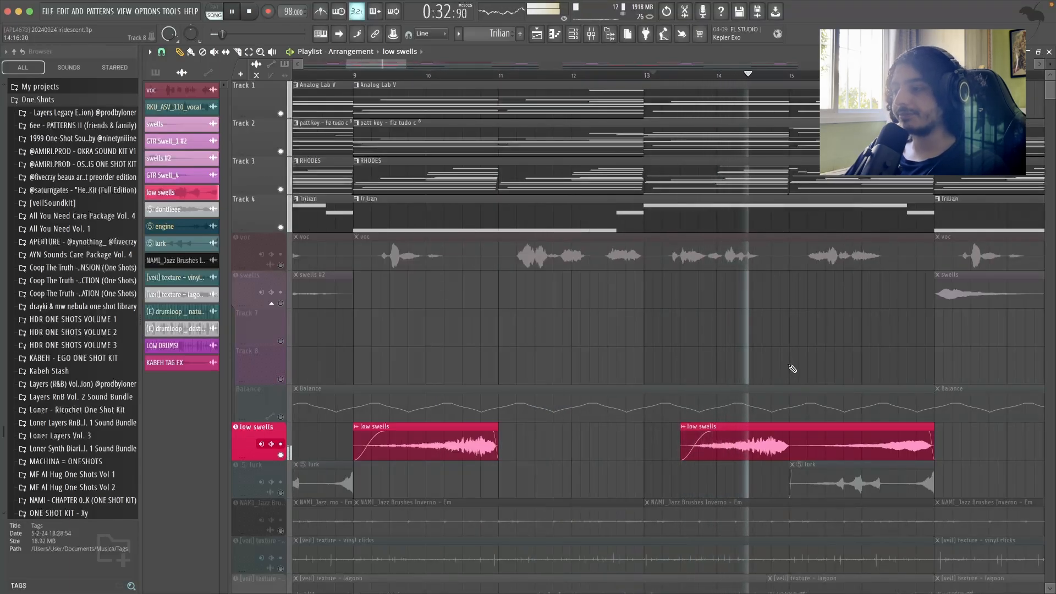
{"action": "scroll", "coordinate": [791, 364], "scroll_direction": "down", "scroll_amount": 1}
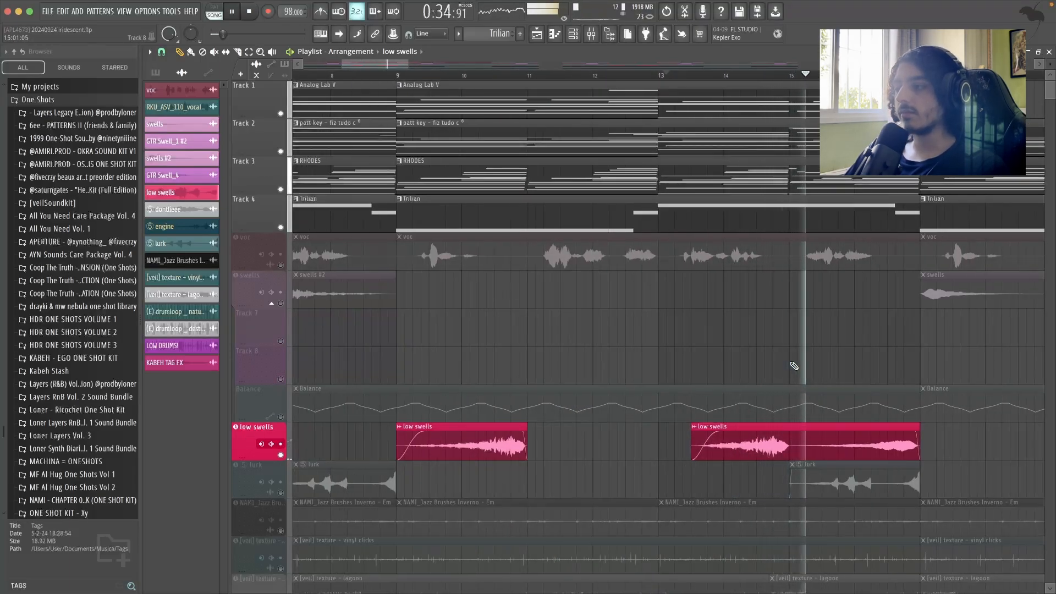
{"action": "scroll", "coordinate": [794, 366], "scroll_direction": "down", "scroll_amount": 2}
{"action": "scroll", "coordinate": [794, 364], "scroll_direction": "down", "scroll_amount": 1}
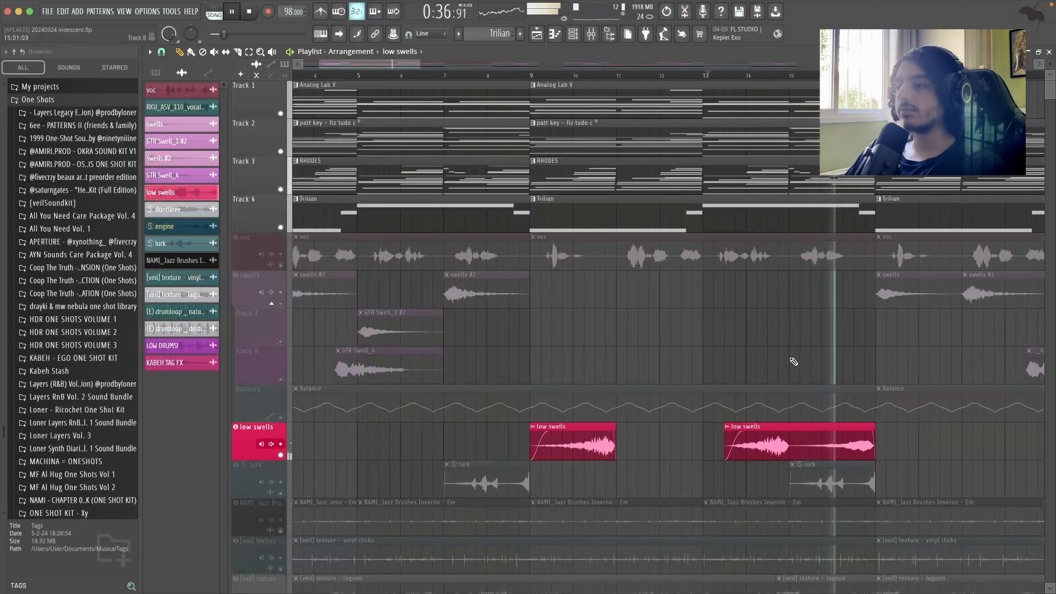
{"action": "scroll", "coordinate": [792, 362], "scroll_direction": "down", "scroll_amount": 2}
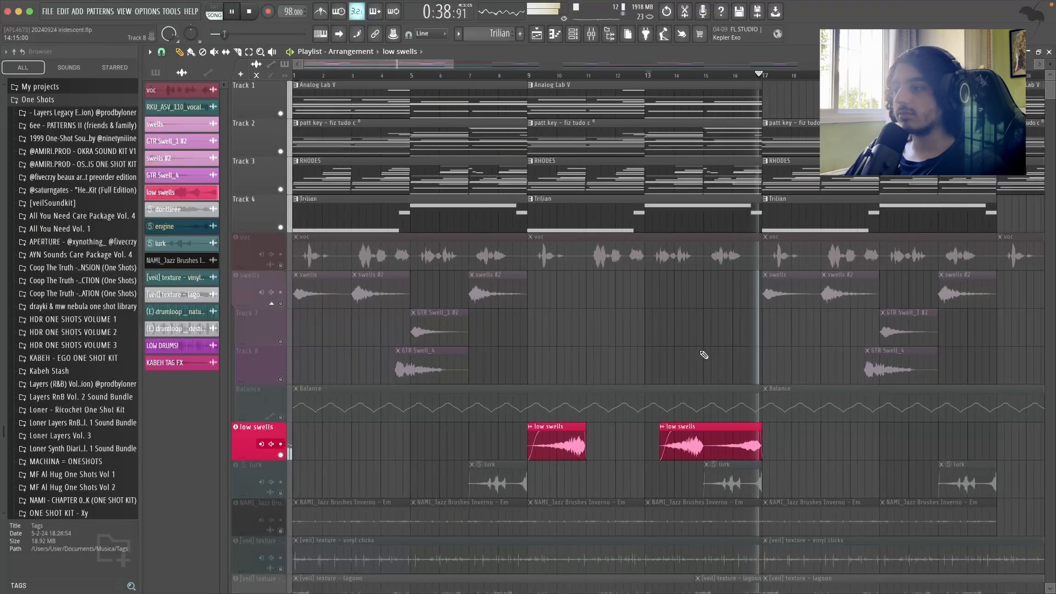
{"action": "key", "text": "space"}
- Unmute the swells group alongside the low swells and return the playhead to the start of the song
{"action": "left_click", "coordinate": [281, 455]}
{"action": "left_click", "coordinate": [282, 304]}
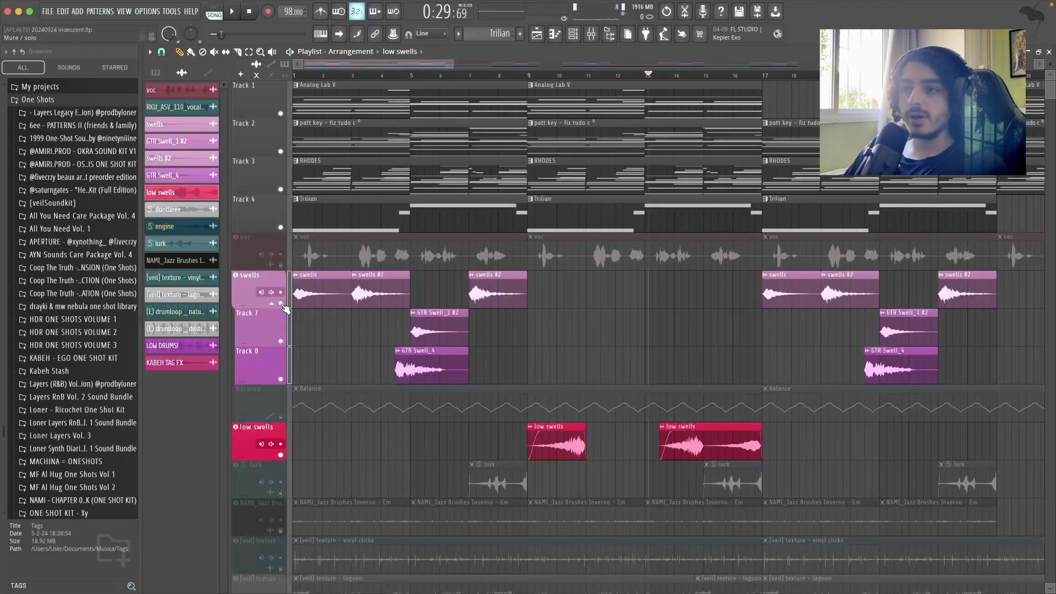
{"action": "left_click_drag", "start_coordinate": [580, 76], "coordinate": [292, 76]}
{"action": "scroll", "coordinate": [295, 77], "scroll_direction": "up", "scroll_amount": 4}
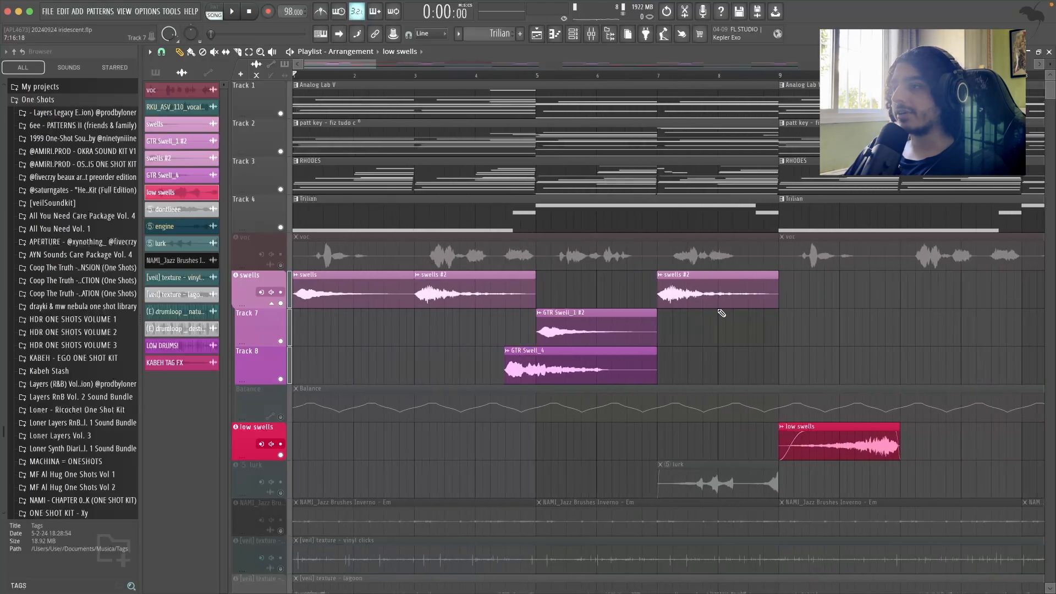
{"action": "scroll", "coordinate": [332, 293], "scroll_direction": "up", "scroll_amount": 1}
{"action": "scroll", "coordinate": [379, 321], "scroll_direction": "down", "scroll_amount": 2}
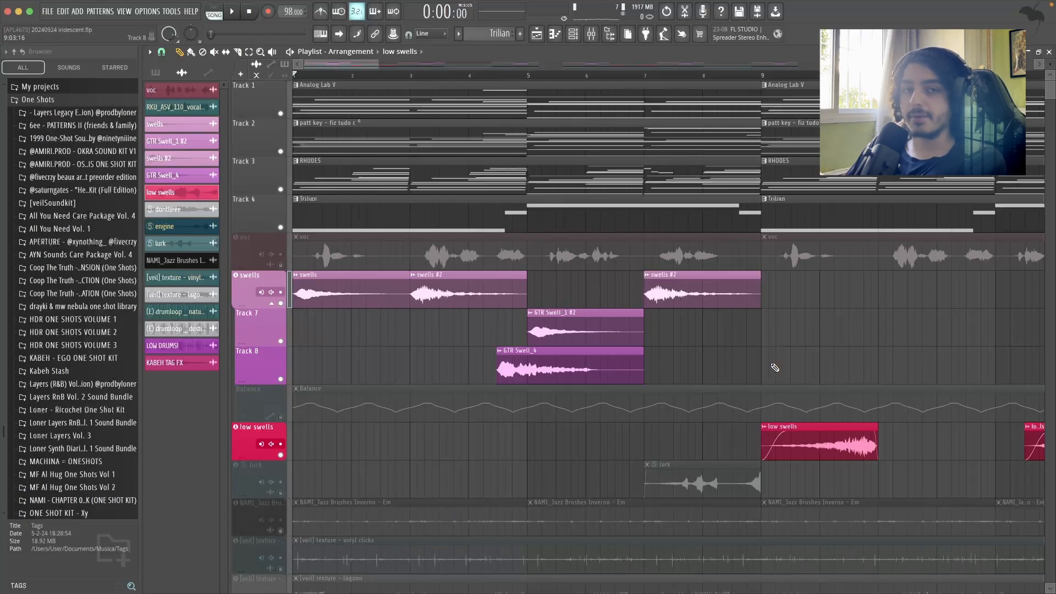
{"action": "scroll", "coordinate": [775, 368], "scroll_direction": "down", "scroll_amount": 5}
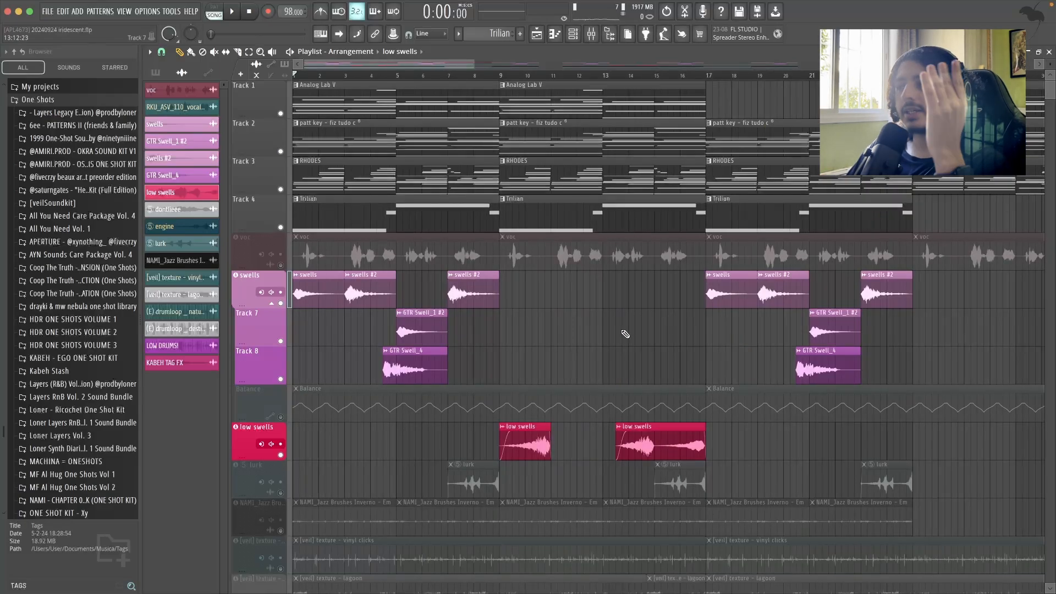
- Unmute the Balance automation track below the swells and open its first clip's settings in view beside the swells clips
{"action": "scroll", "coordinate": [316, 324], "scroll_direction": "up", "scroll_amount": 5}
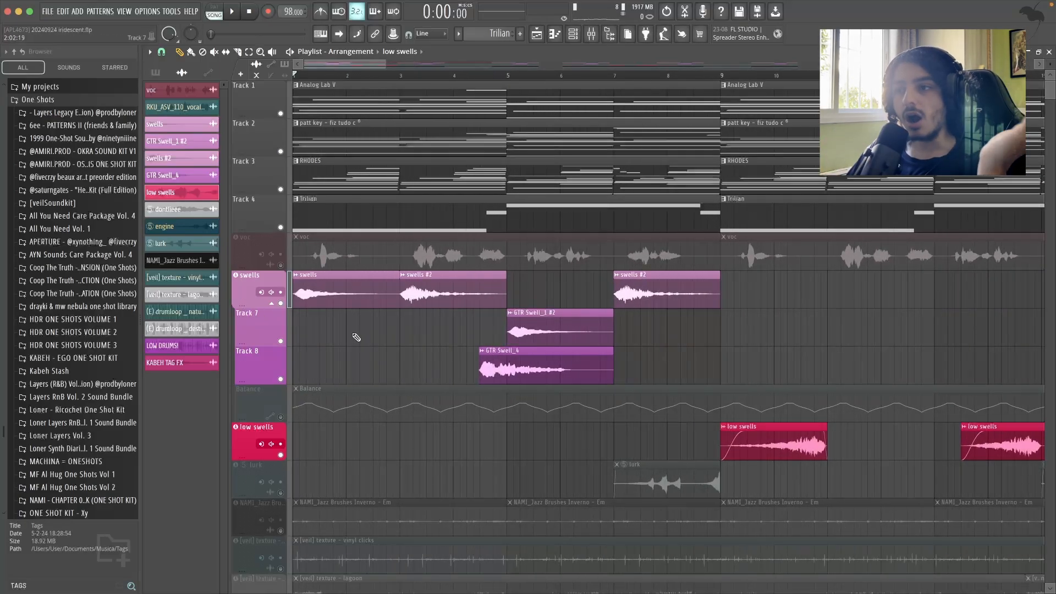
{"action": "scroll", "coordinate": [723, 338], "scroll_direction": "down", "scroll_amount": 2}
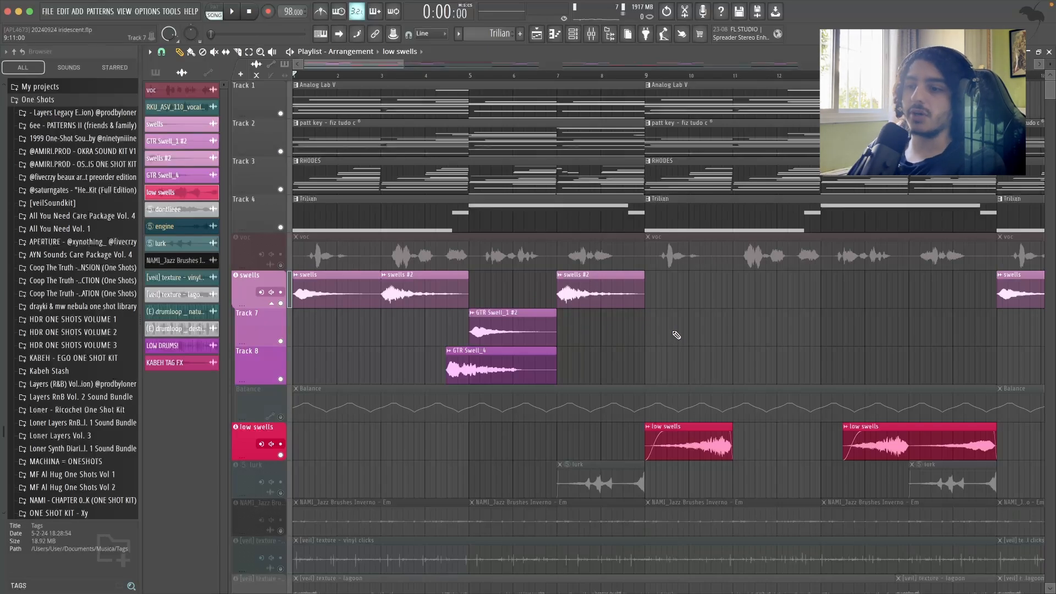
{"action": "scroll", "coordinate": [672, 315], "scroll_direction": "down", "scroll_amount": 1}
{"action": "scroll", "coordinate": [673, 314], "scroll_direction": "down", "scroll_amount": 3}
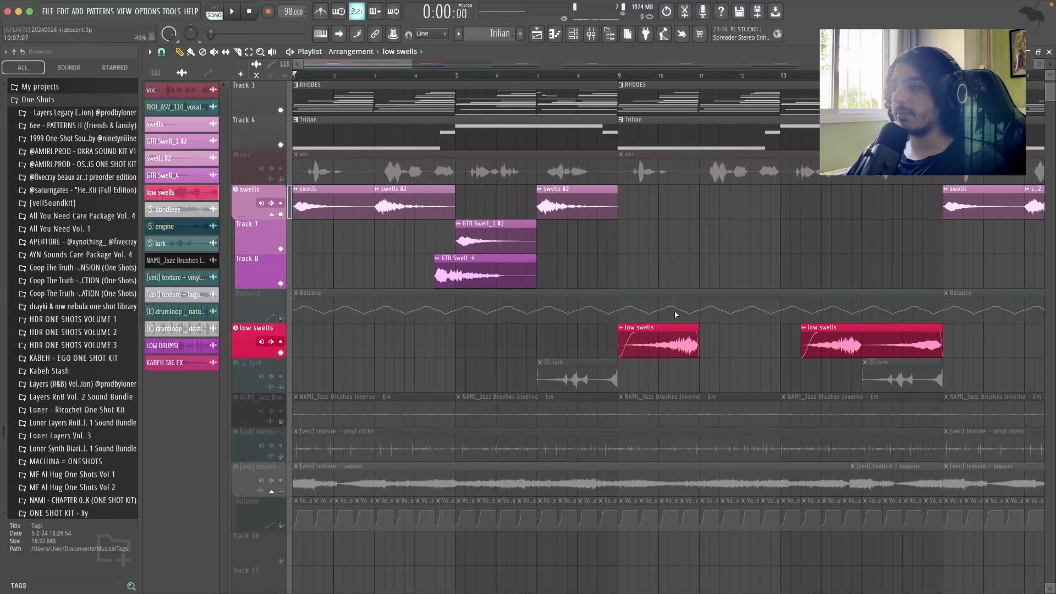
{"action": "scroll", "coordinate": [672, 311], "scroll_direction": "up", "scroll_amount": 2}
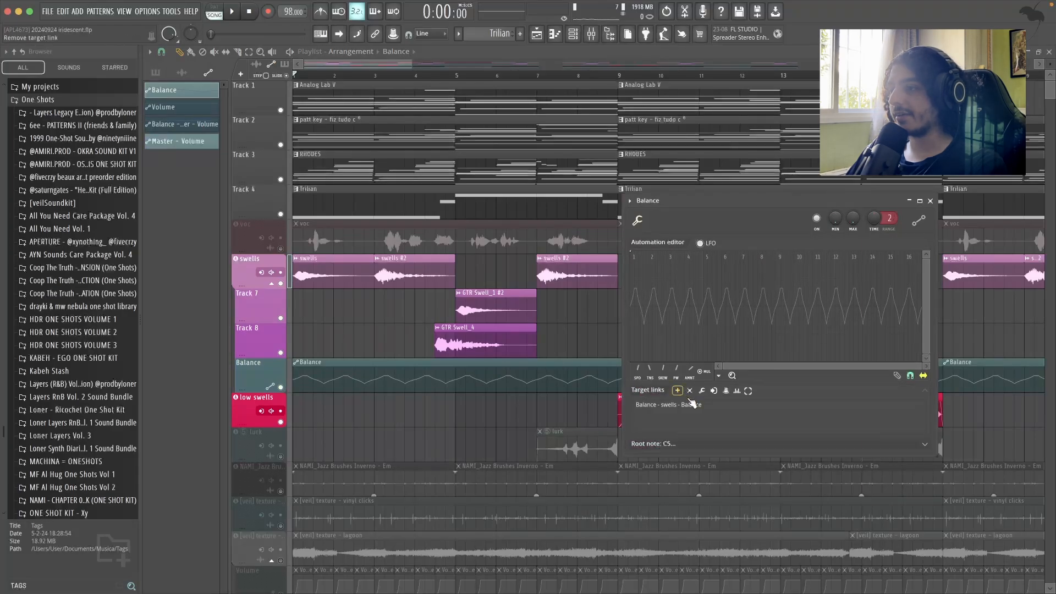
{"action": "double_click", "coordinate": [548, 361]}
{"action": "double_click", "coordinate": [547, 363]}
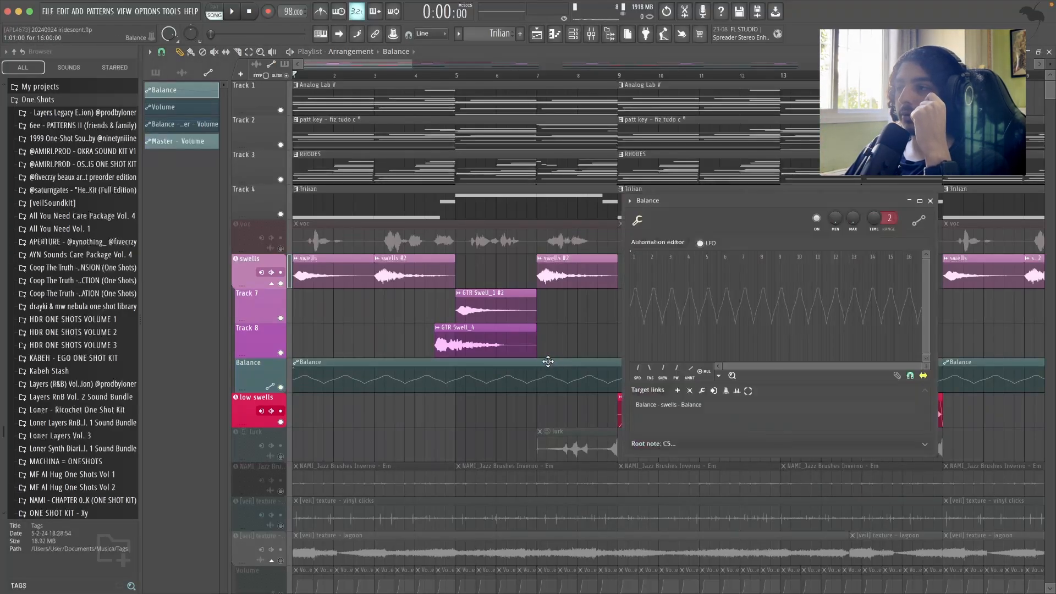
{"action": "left_click_drag", "start_coordinate": [696, 201], "coordinate": [649, 197]}
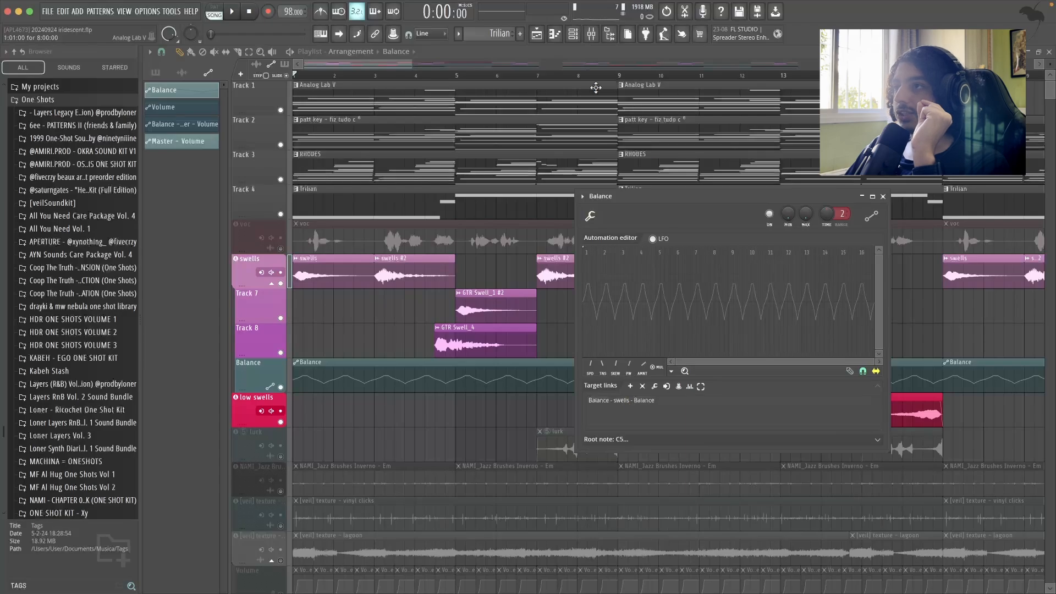
- Open Fruity Balance on the swells mixer track beside the automation editor and play the song to watch the panning move
{"action": "left_click", "coordinate": [592, 34]}
{"action": "left_click", "coordinate": [993, 381]}
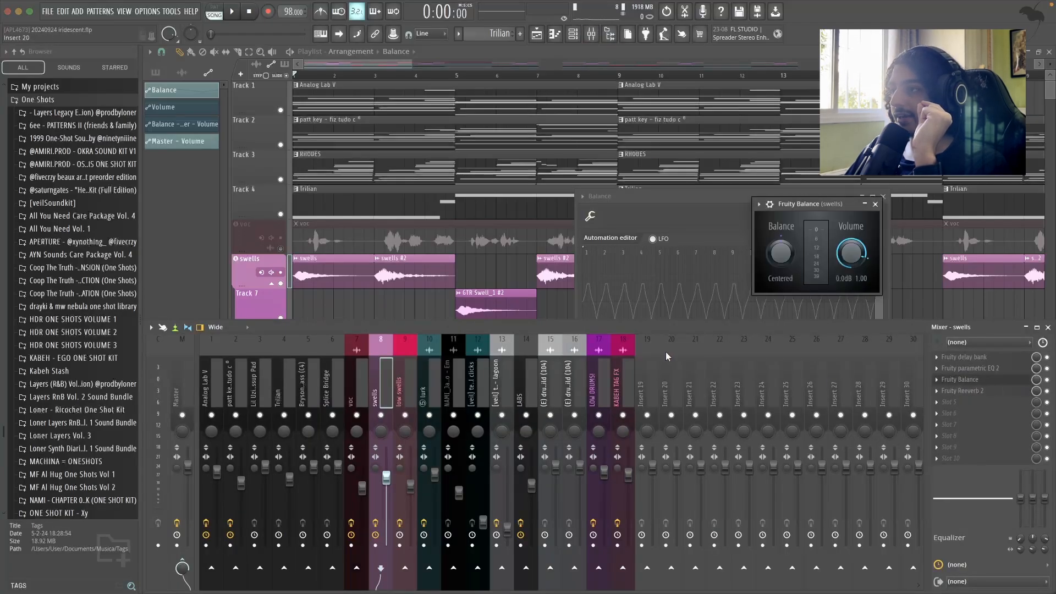
{"action": "left_click", "coordinate": [706, 205]}
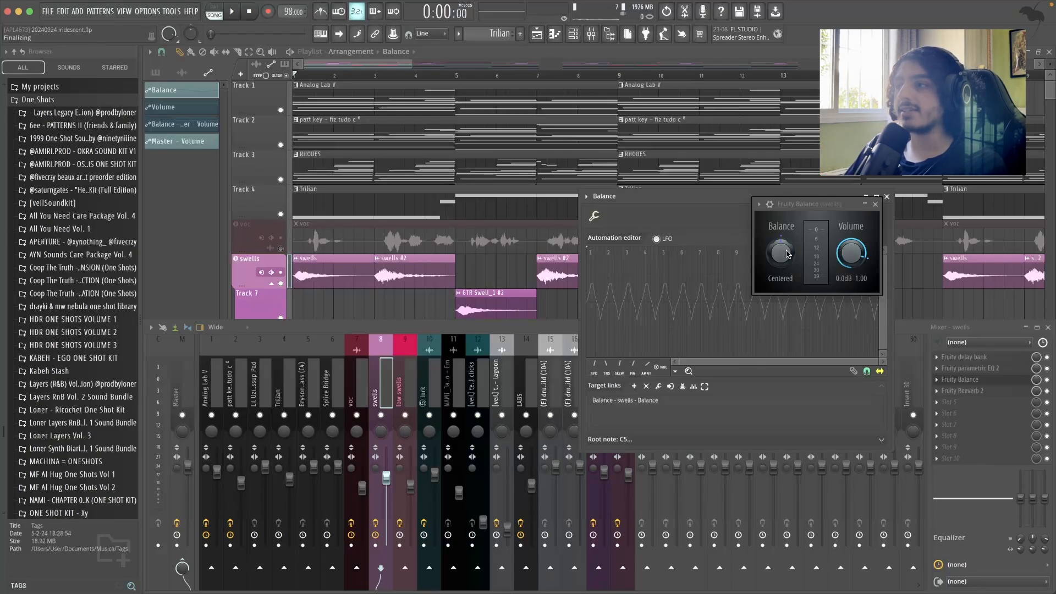
{"action": "left_click", "coordinate": [785, 253]}
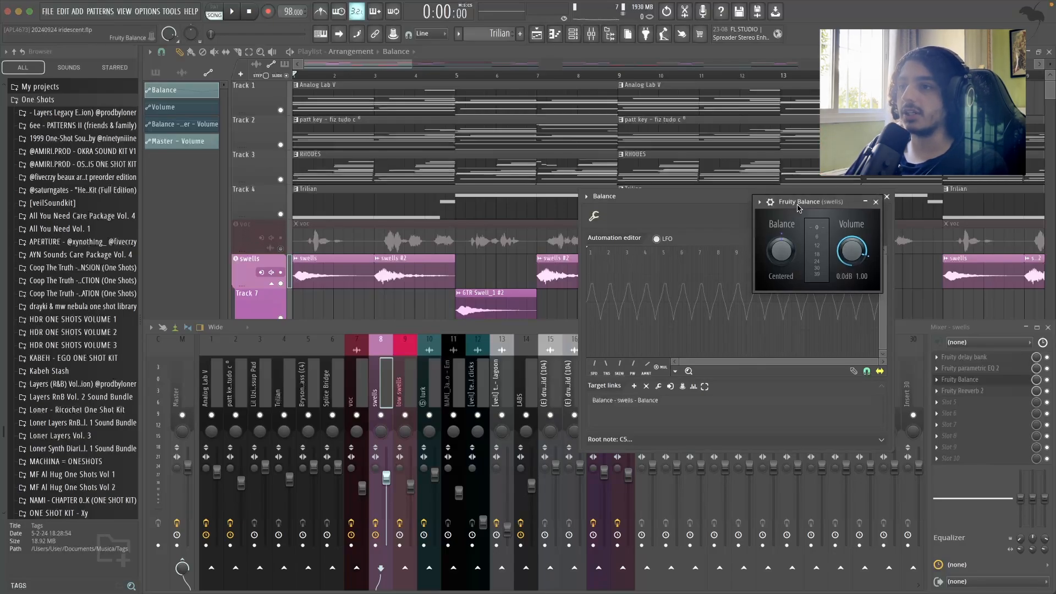
{"action": "key", "text": "space"}
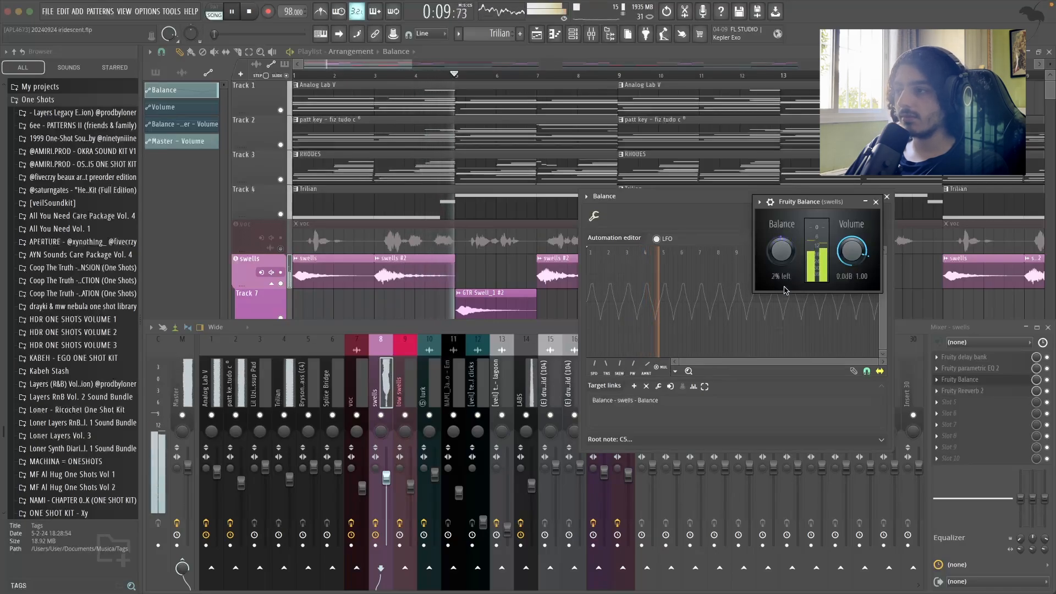
{"action": "key", "text": "space"}
- Load PanMan into slot 7 of the swells mixer track to show it, close its window and delete it from the slot
{"action": "left_click", "coordinate": [953, 427]}
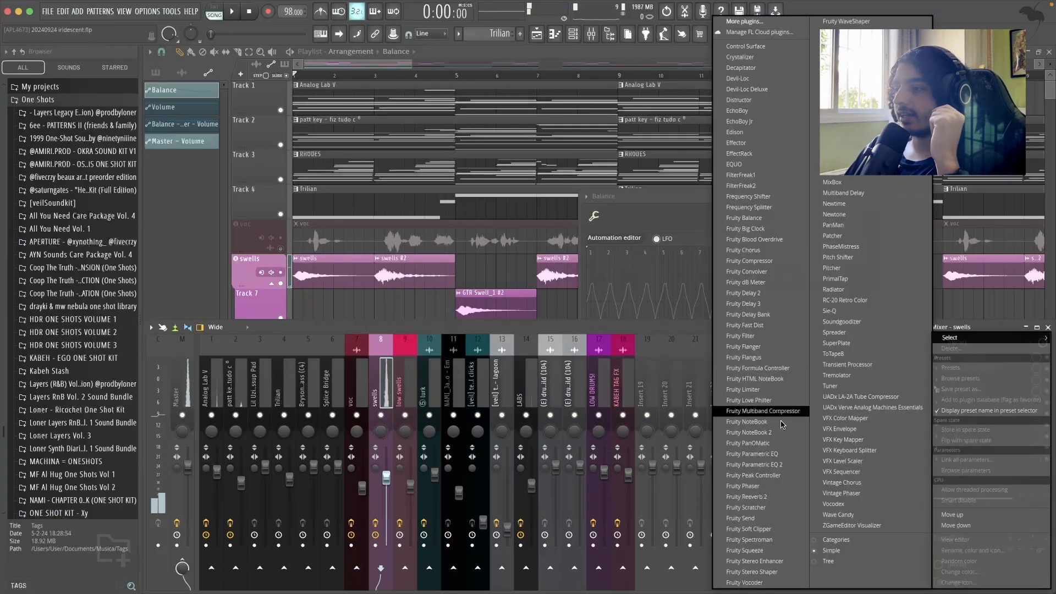
{"action": "left_click", "coordinate": [847, 225]}
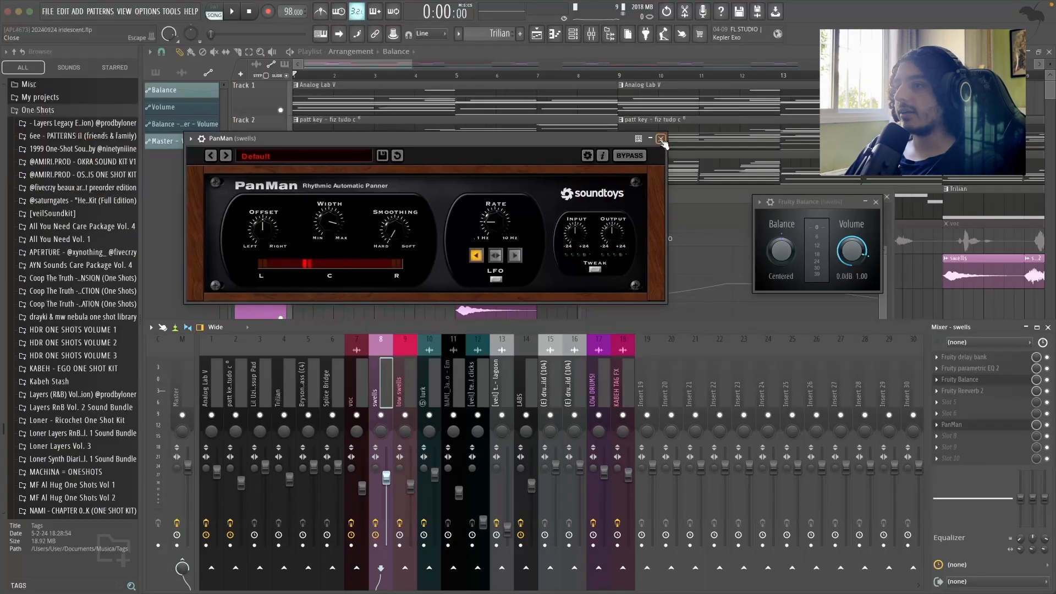
{"action": "left_click", "coordinate": [663, 139]}
{"action": "left_click", "coordinate": [937, 425]}
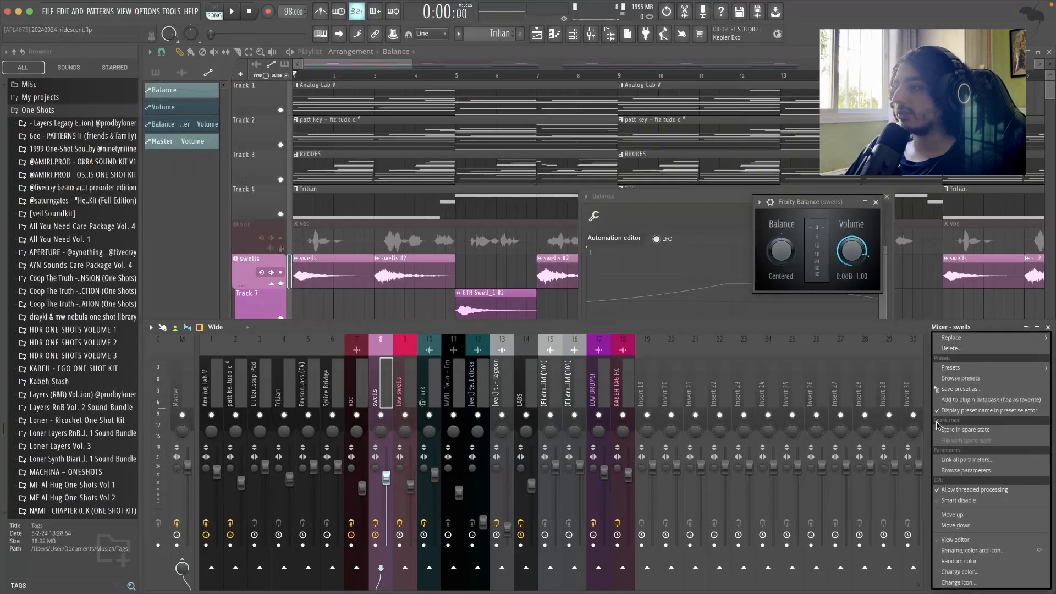
{"action": "left_click", "coordinate": [950, 350]}
- Close the Fruity Balance, Balance automation and mixer windows to return to the full playlist
{"action": "left_click", "coordinate": [620, 204]}
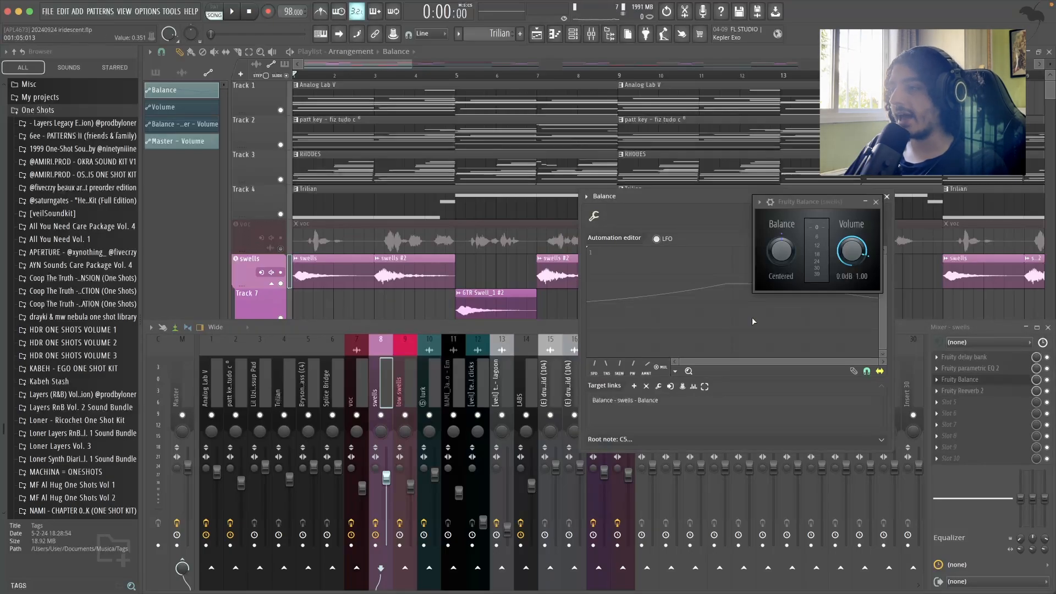
{"action": "left_click", "coordinate": [876, 202]}
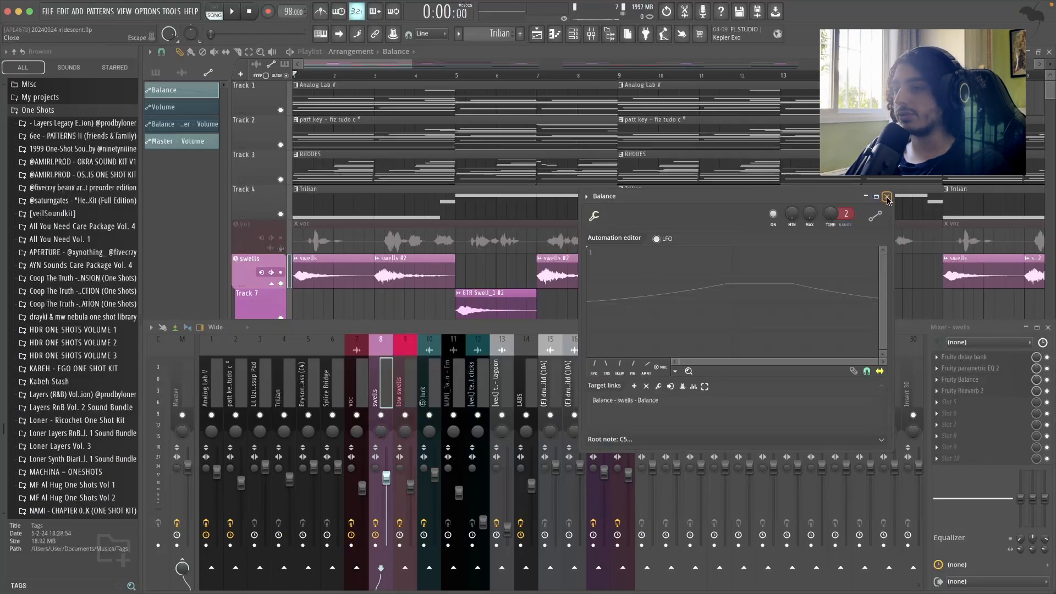
{"action": "left_click", "coordinate": [887, 197]}
{"action": "key", "text": "F9"}
{"action": "scroll", "coordinate": [479, 262], "scroll_direction": "down", "scroll_amount": 3}
{"action": "scroll", "coordinate": [330, 242], "scroll_direction": "up", "scroll_amount": 4}
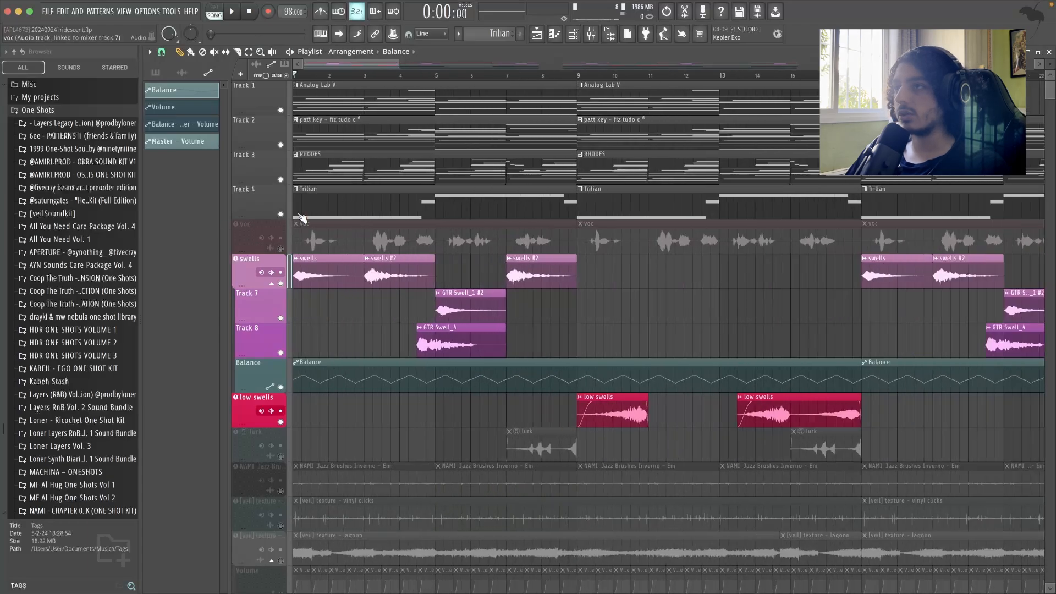
- Inspect the Fruity parametric EQ 2 curves on the Analog Lab V and patt key mixer tracks, closing each window
{"action": "key", "text": "F9"}
{"action": "mouse_move", "coordinate": [217, 389]}
{"action": "left_mouse_down"}
{"action": "mouse_move", "coordinate": [330, 391]}
{"action": "mouse_move", "coordinate": [216, 391]}
{"action": "left_mouse_up"}
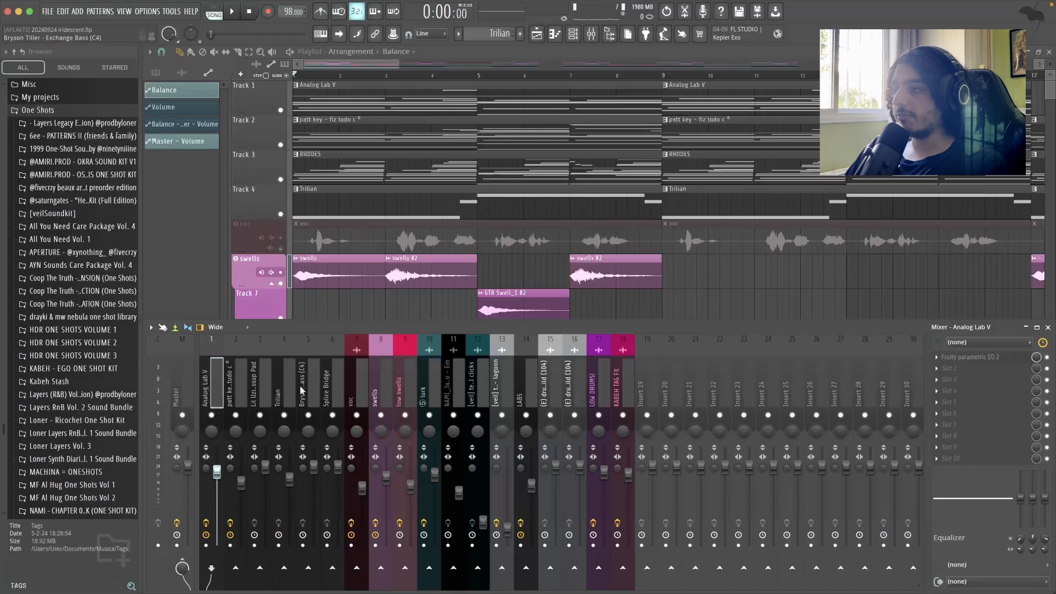
{"action": "left_click", "coordinate": [975, 359]}
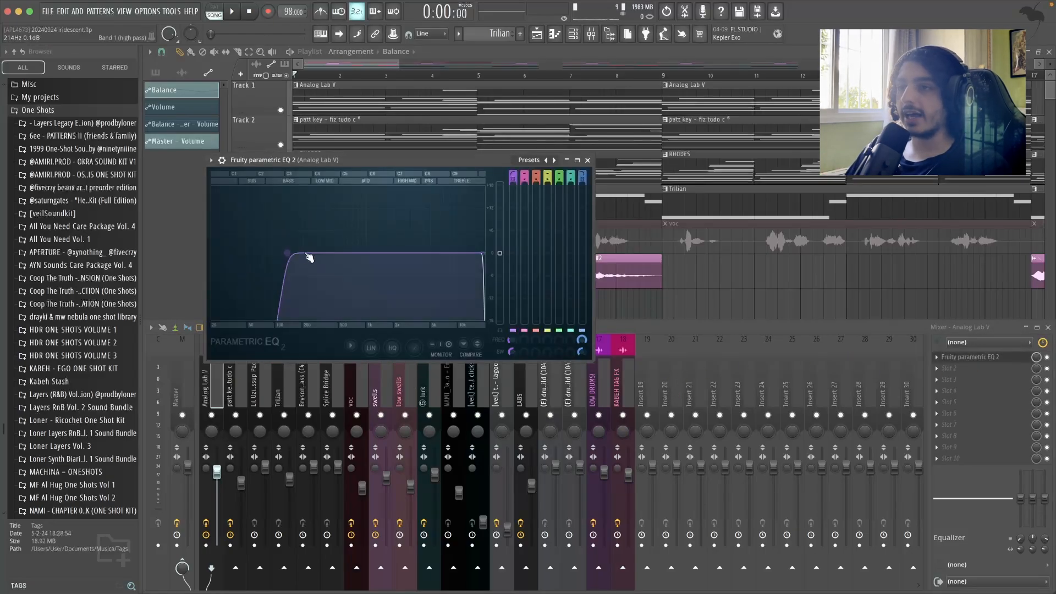
{"action": "left_click", "coordinate": [590, 161]}
{"action": "left_click", "coordinate": [240, 389]}
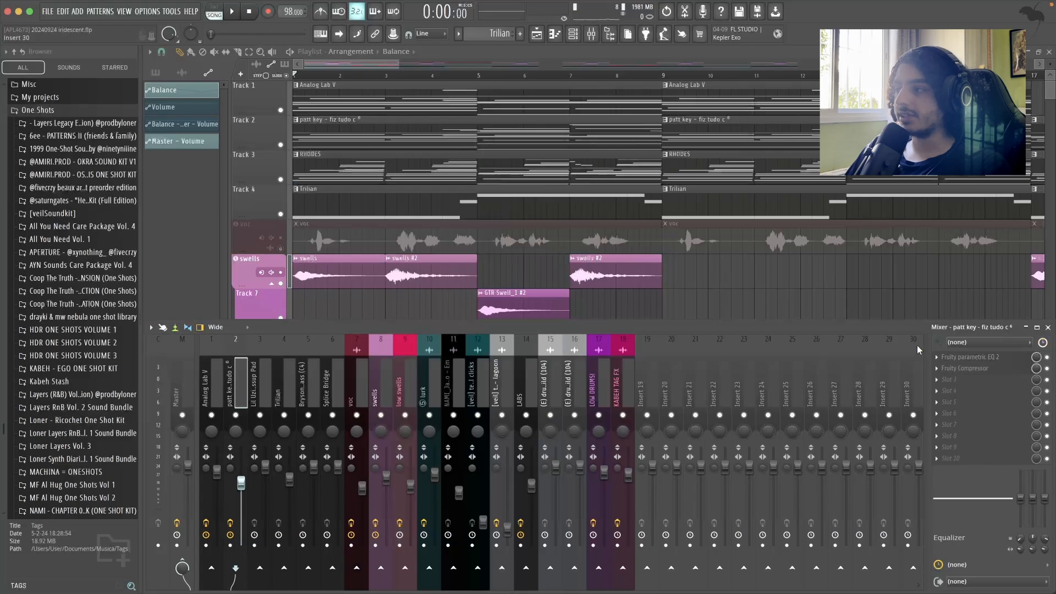
{"action": "left_click", "coordinate": [985, 357]}
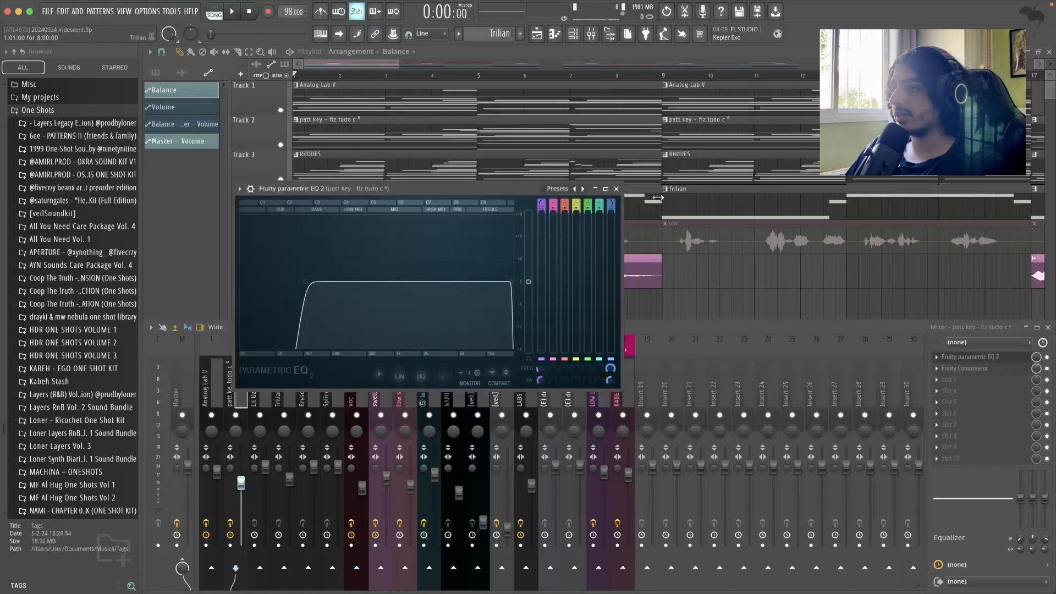
{"action": "left_click", "coordinate": [616, 189]}
- Check the effect slots of the pad, Trilian and Exchange Bass mixer tracks
{"action": "left_click", "coordinate": [521, 203]}
{"action": "left_click", "coordinate": [256, 373]}
{"action": "left_click", "coordinate": [289, 379]}
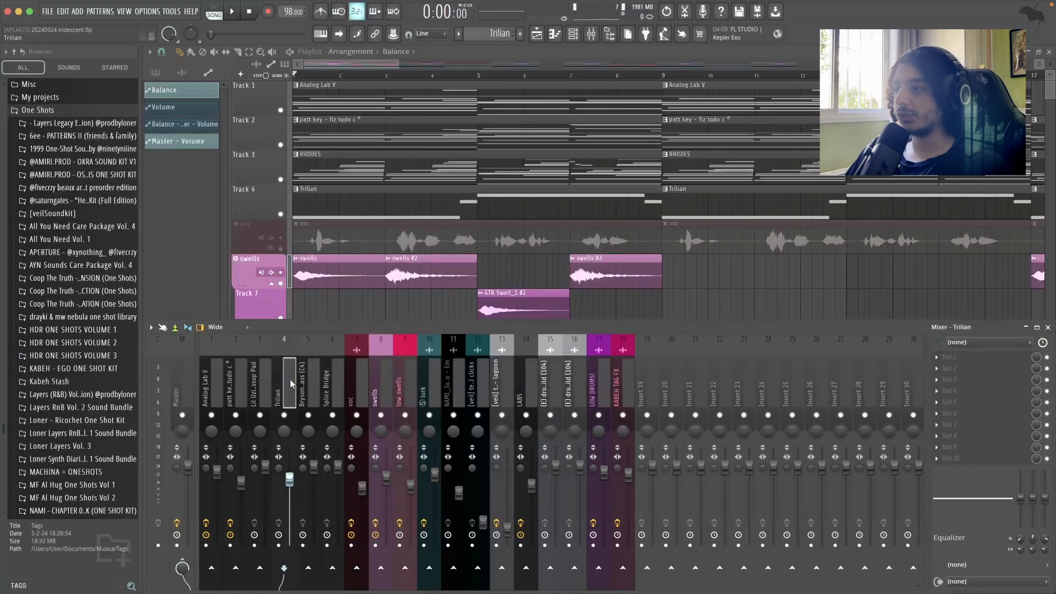
{"action": "left_click", "coordinate": [316, 400]}
- Review the Fruity delay bank, parametric EQ 2, Balance and Reverb 2 effects on the swells mixer track and close their windows
{"action": "left_click", "coordinate": [380, 395]}
{"action": "left_click", "coordinate": [968, 358]}
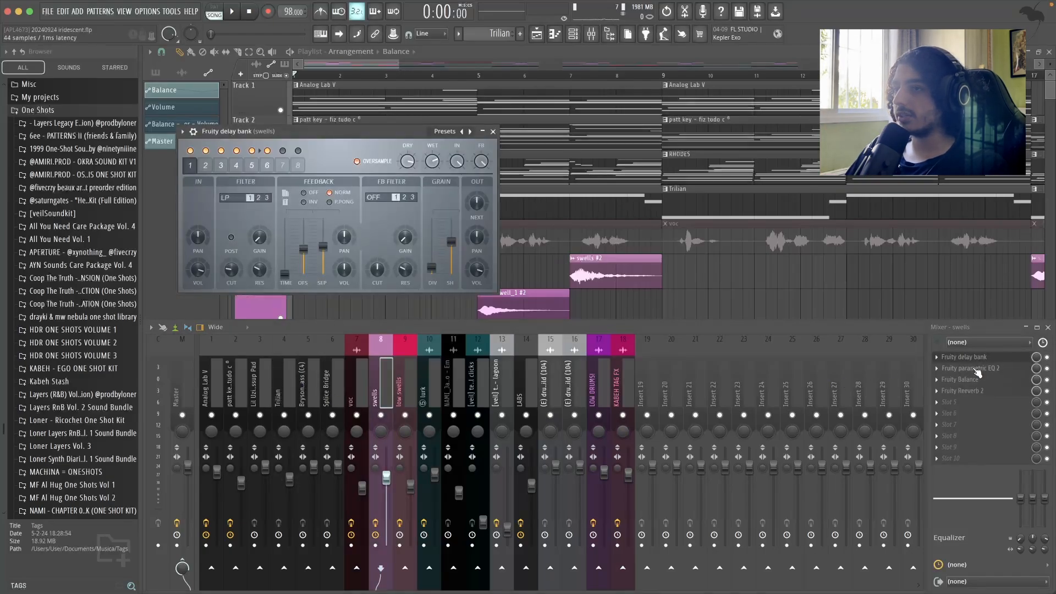
{"action": "left_click", "coordinate": [974, 369]}
{"action": "left_click_drag", "start_coordinate": [350, 145], "coordinate": [614, 251]}
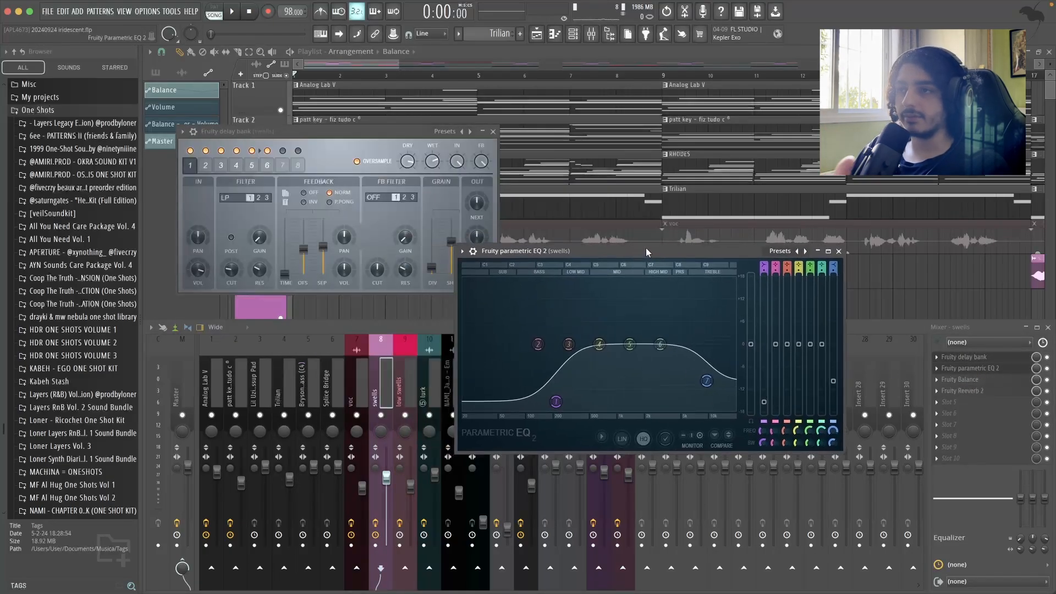
{"action": "left_click", "coordinate": [968, 379]}
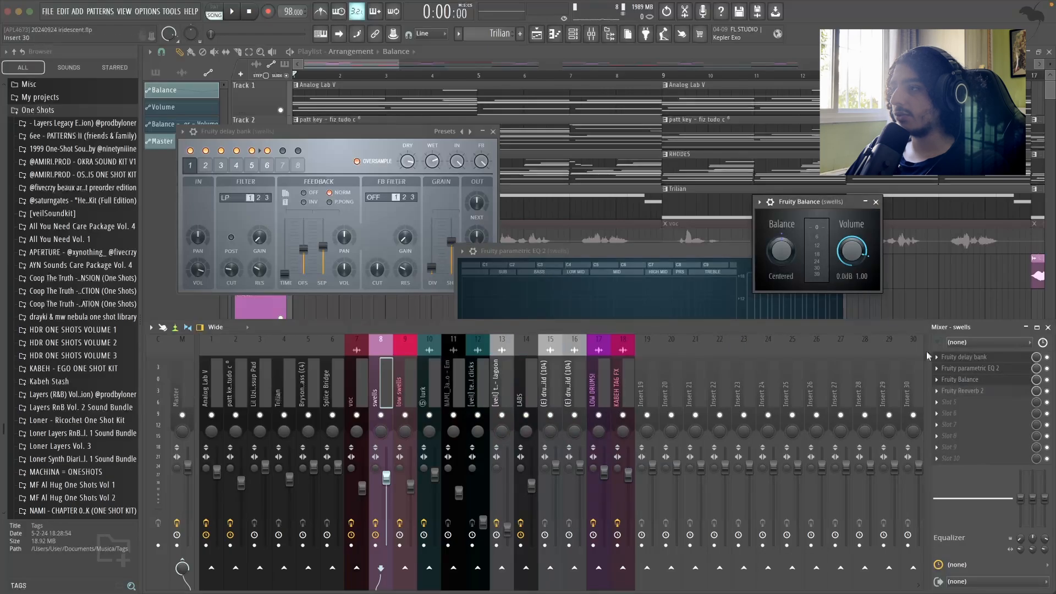
{"action": "left_click", "coordinate": [973, 388]}
{"action": "left_click", "coordinate": [507, 175]}
{"action": "left_click", "coordinate": [493, 132]}
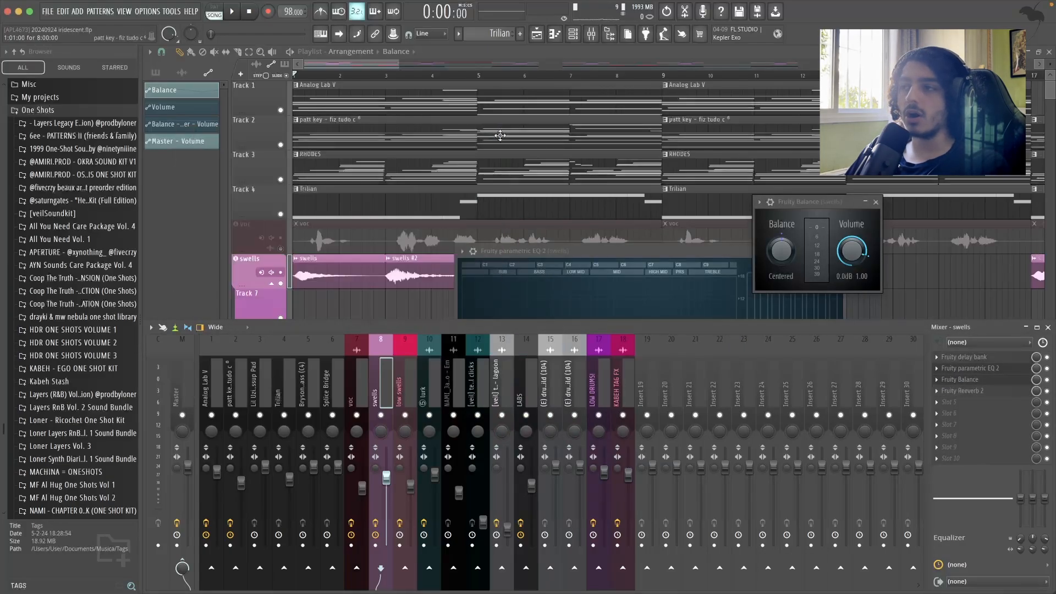
{"action": "left_click", "coordinate": [649, 252]}
{"action": "left_click", "coordinate": [876, 202]}
{"action": "left_click", "coordinate": [837, 251]}
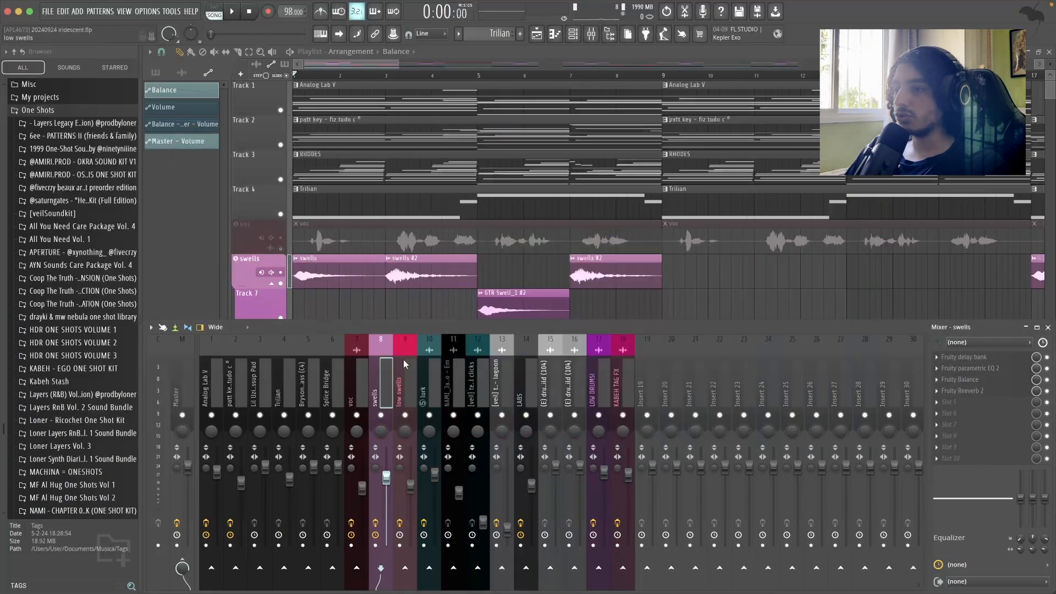
- Open the autochroma plugin on the low swells mixer track, save the project and close the plugin window
{"action": "left_click", "coordinate": [406, 363]}
{"action": "left_click", "coordinate": [959, 358]}
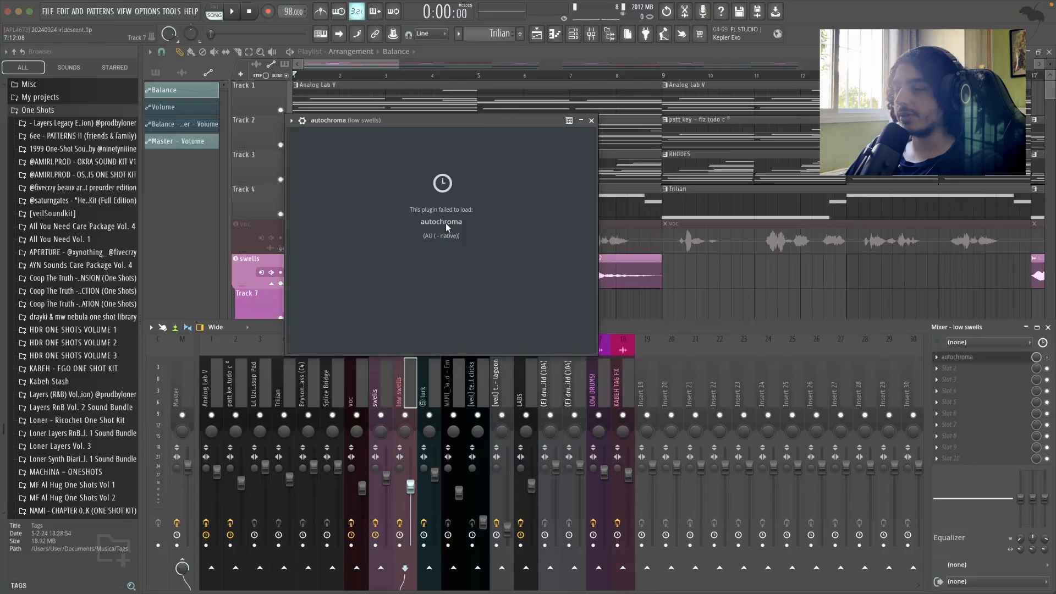
{"action": "key", "text": "super+s"}
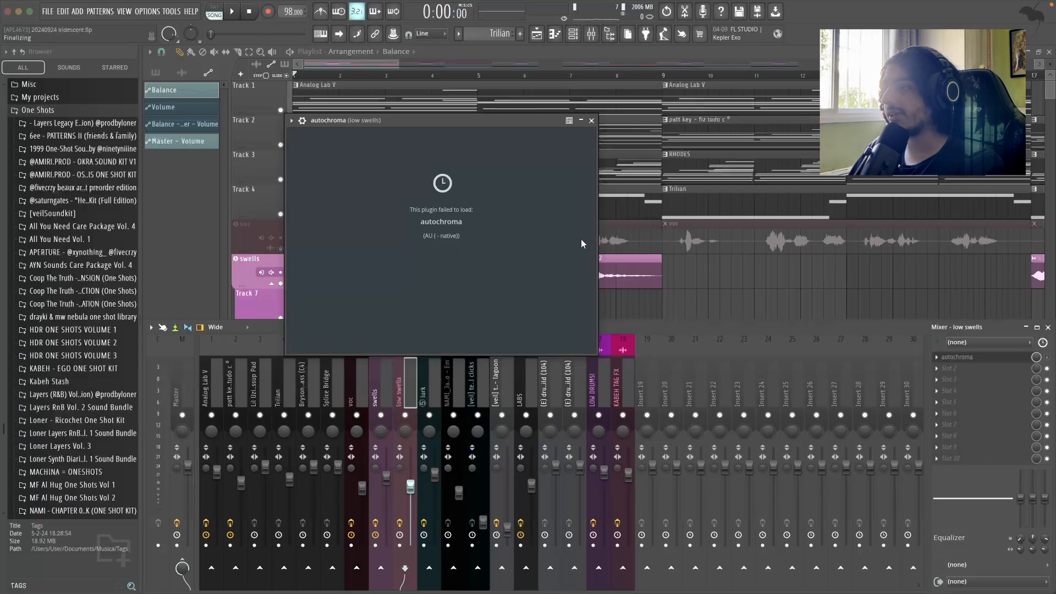
{"action": "left_click", "coordinate": [592, 120]}
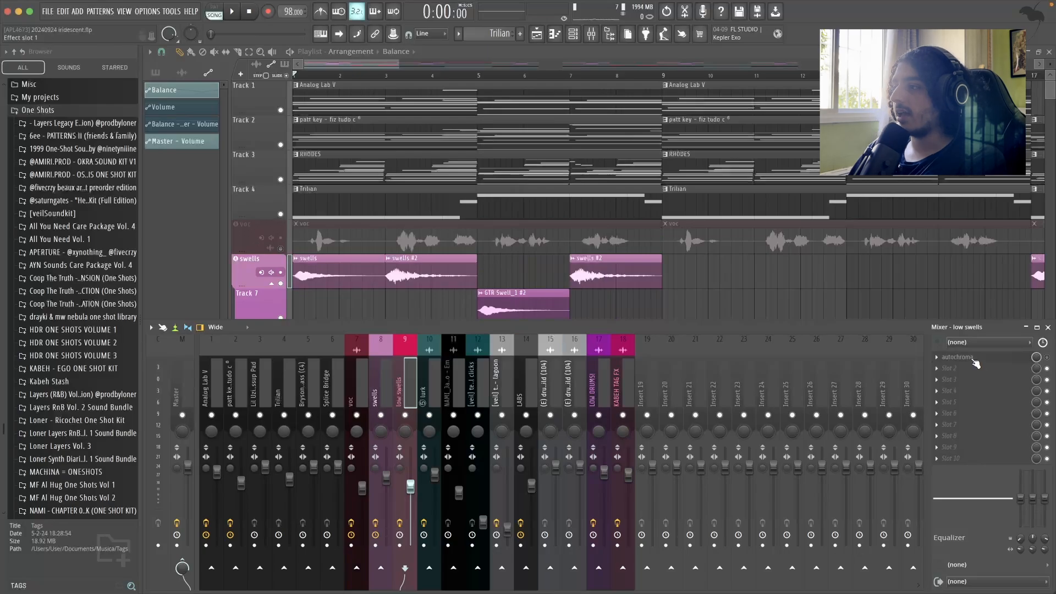
{"action": "left_click", "coordinate": [947, 361]}
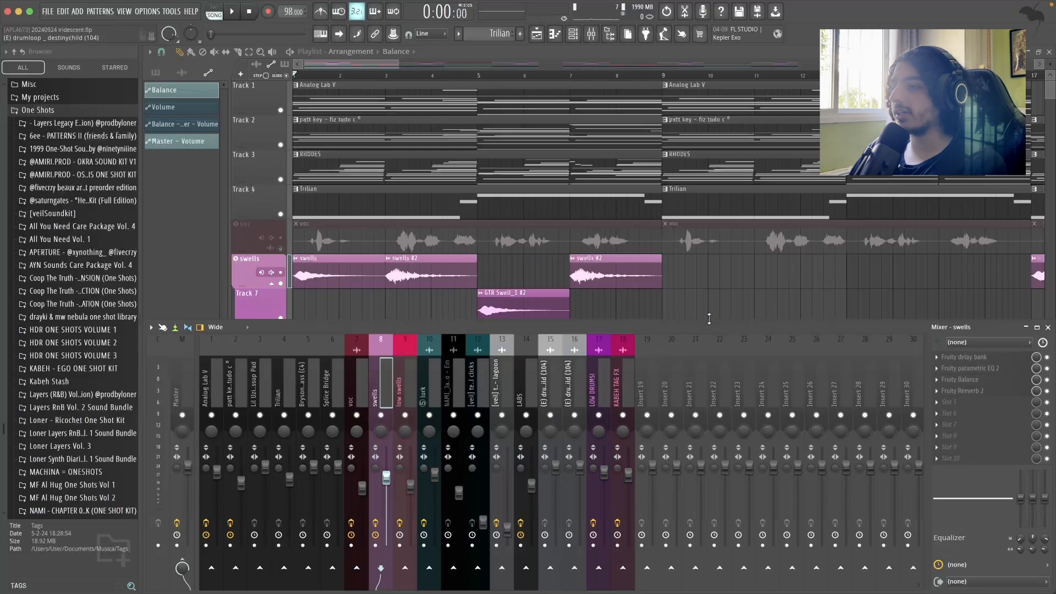
- Unmute voc, mute the swells, Balance and low swells tracks, and play the vocal with the chords and bass while showing its mixer effects
{"action": "key", "text": "F9"}
{"action": "scroll", "coordinate": [607, 295], "scroll_direction": "down", "scroll_amount": 3}
{"action": "scroll", "coordinate": [327, 270], "scroll_direction": "up", "scroll_amount": 3}
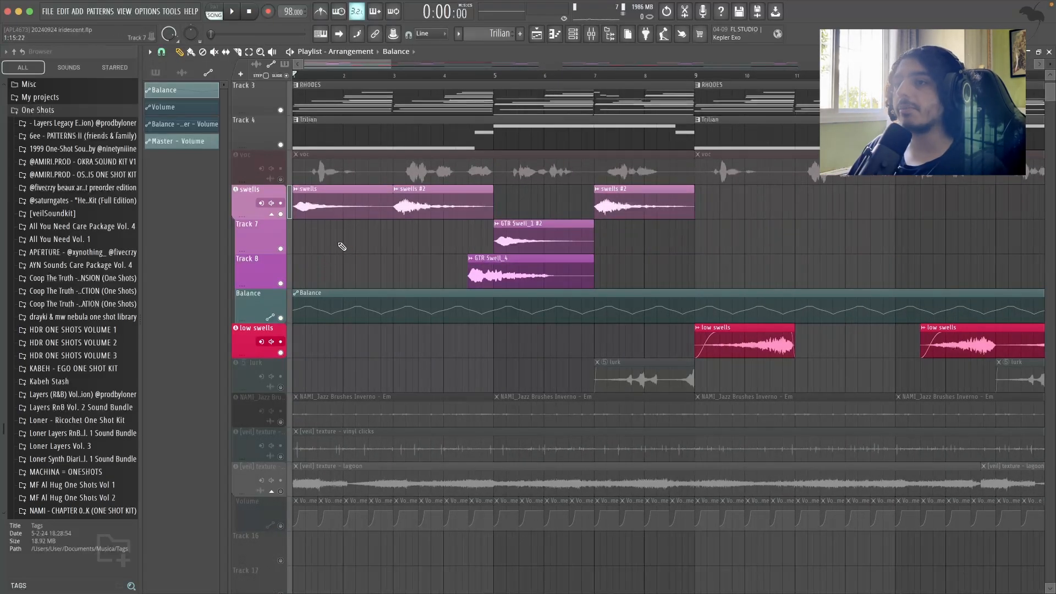
{"action": "left_click", "coordinate": [280, 179]}
{"action": "right_click", "coordinate": [280, 179]}
{"action": "key", "text": "space"}
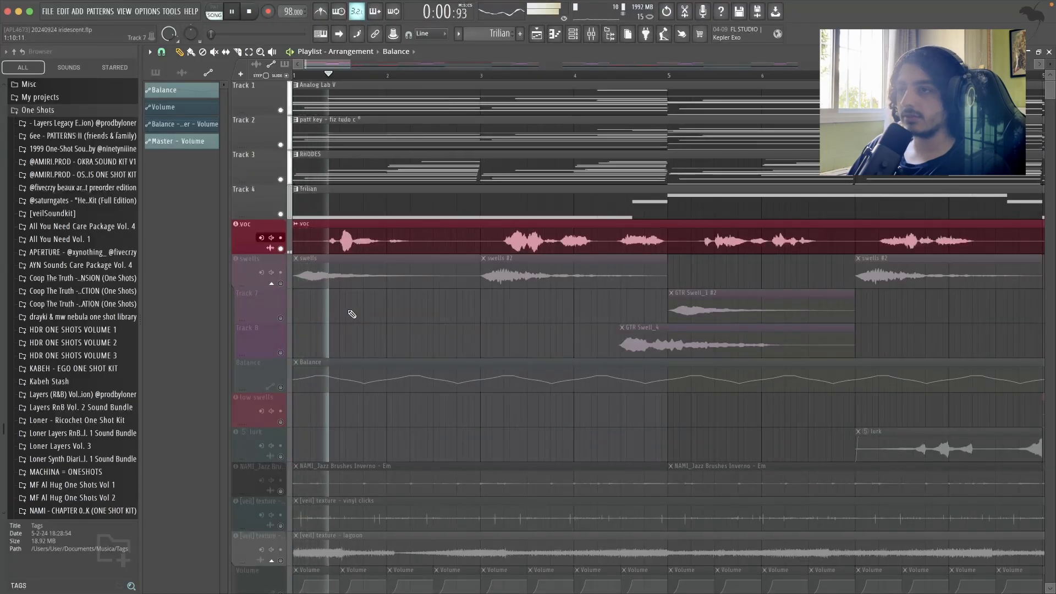
{"action": "scroll", "coordinate": [349, 308], "scroll_direction": "down", "scroll_amount": 3}
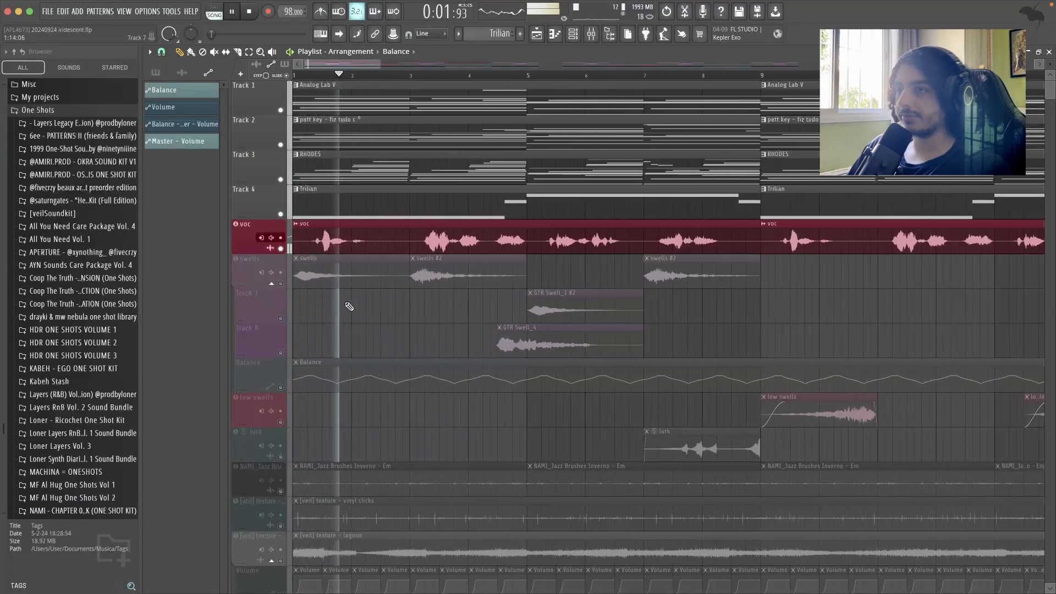
{"action": "key", "text": "F9"}
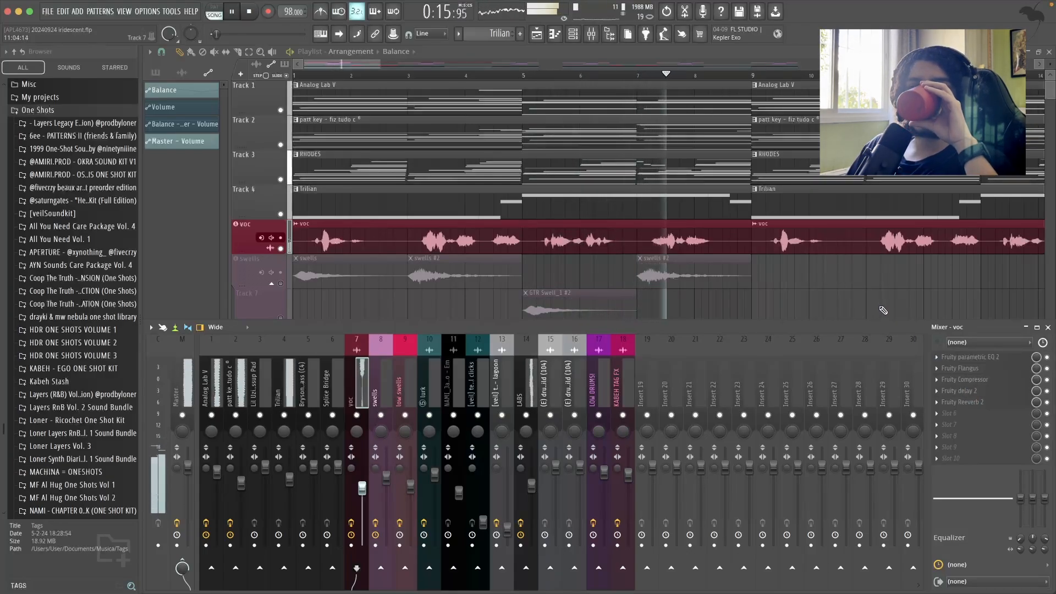
{"action": "key", "text": "space"}
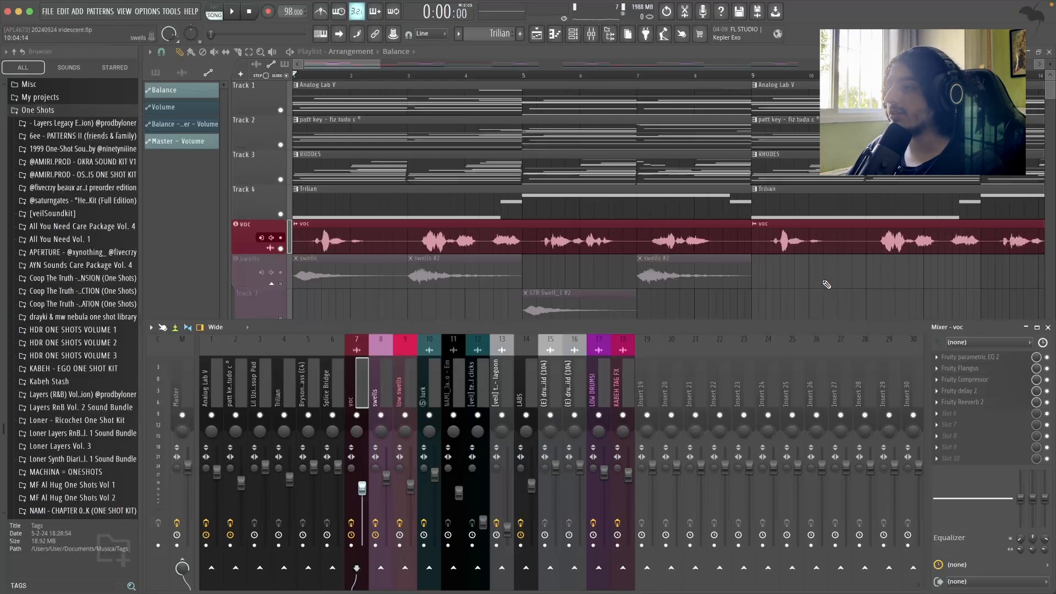
- Review the parametric EQ 2, Flangus, Compressor, delay 2 and Reeverb 2 effects on the voc mixer track and close their windows
{"action": "left_click", "coordinate": [987, 359]}
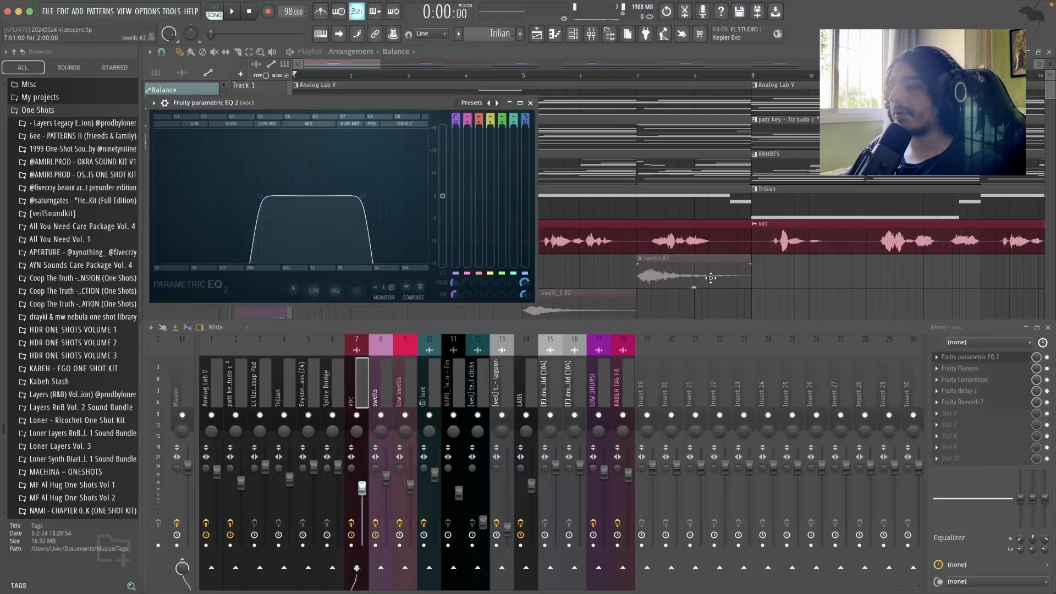
{"action": "left_click", "coordinate": [969, 368]}
{"action": "left_click", "coordinate": [964, 379]}
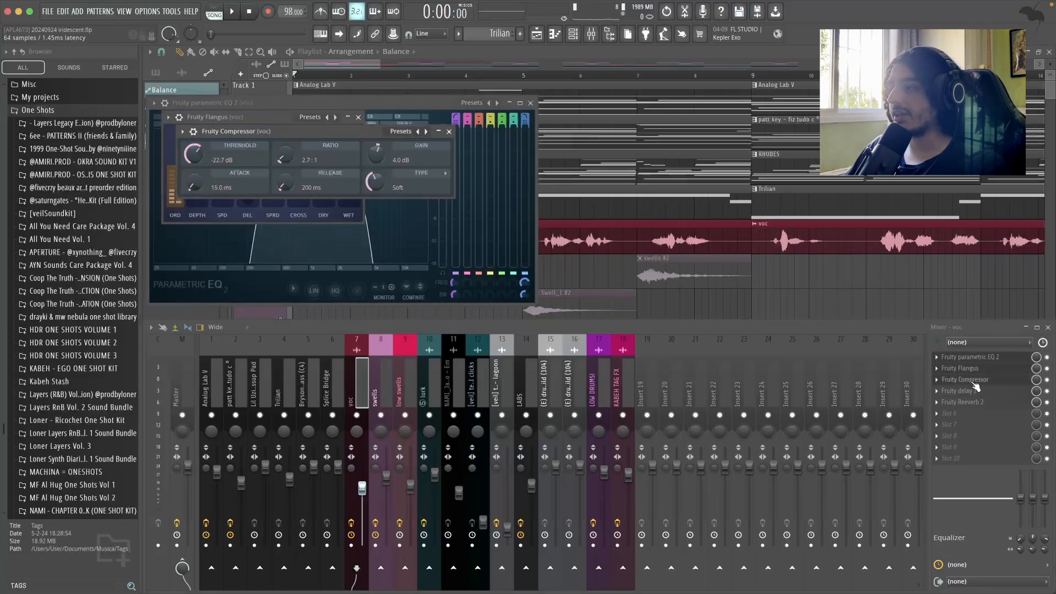
{"action": "left_click", "coordinate": [969, 391]}
{"action": "left_click_drag", "start_coordinate": [423, 178], "coordinate": [633, 269]}
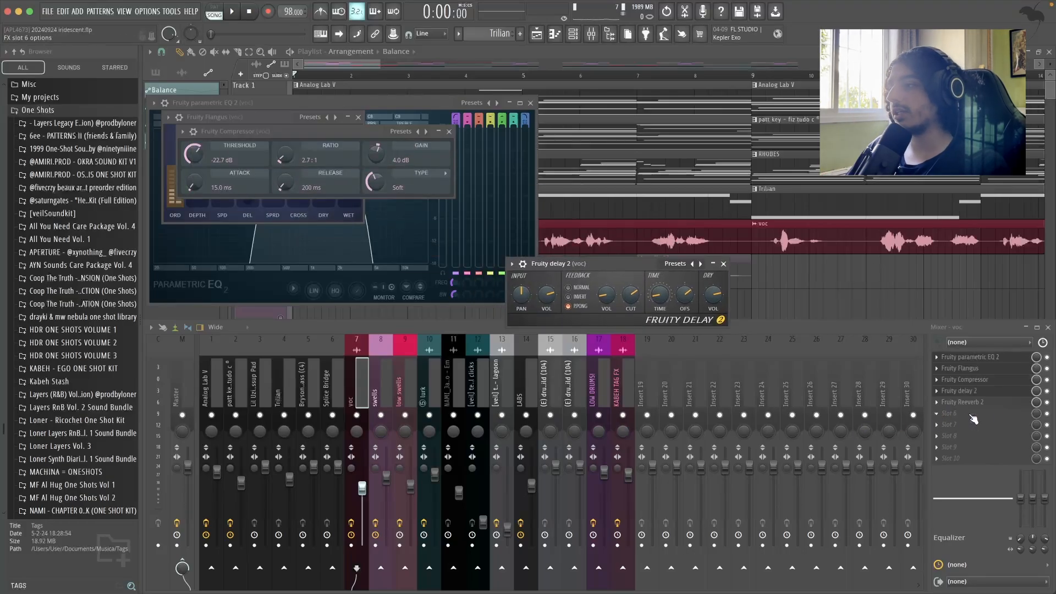
{"action": "left_click", "coordinate": [985, 403]}
{"action": "left_click", "coordinate": [497, 160]}
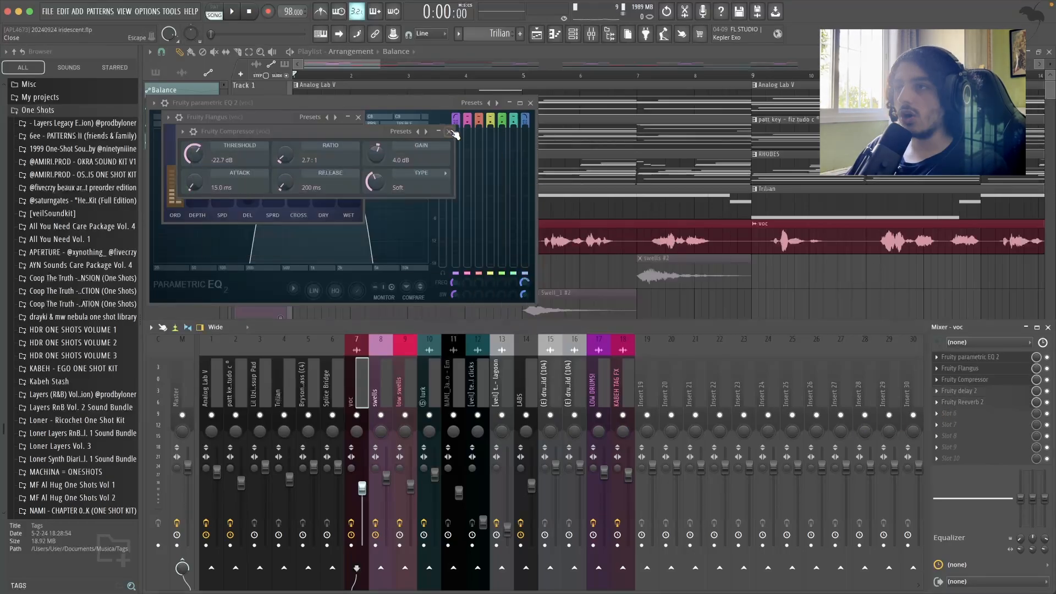
{"action": "left_click", "coordinate": [452, 133]}
{"action": "left_click", "coordinate": [358, 117]}
{"action": "left_click", "coordinate": [530, 103]}
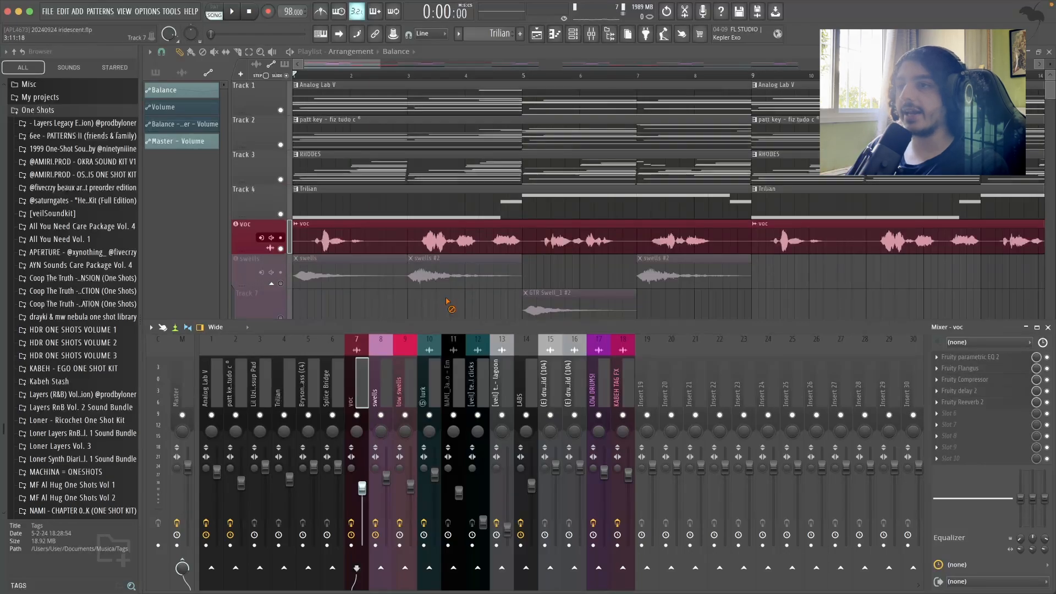
- Hide the mixer and play only the NAMI Jazz Brushes, vinyl clicks and lagoon texture tracks with the Volume automation enabled
{"action": "key", "text": "F9"}
{"action": "scroll", "coordinate": [301, 372], "scroll_direction": "down", "scroll_amount": 6}
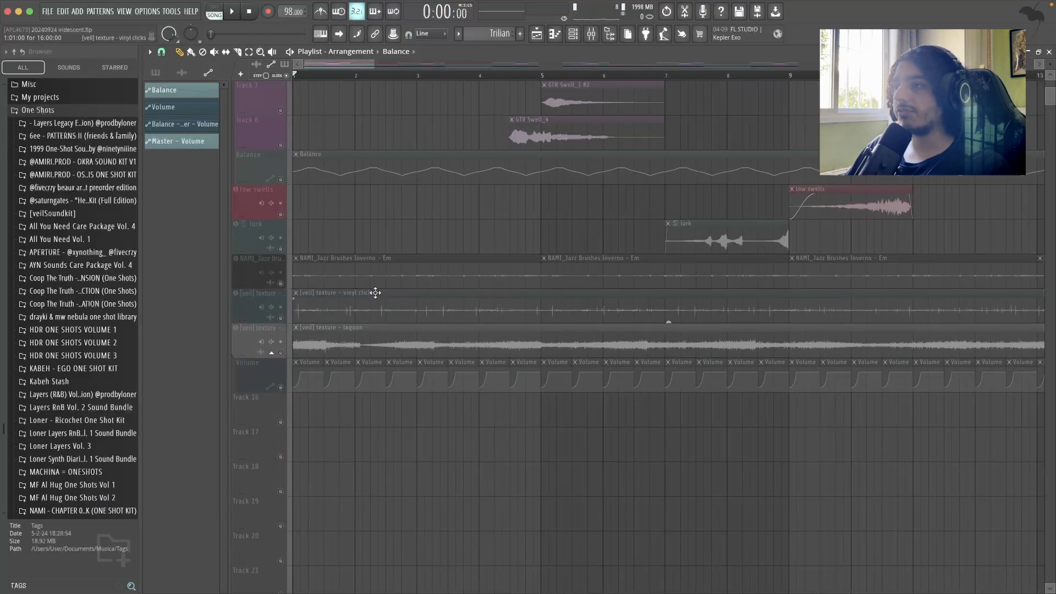
{"action": "left_click", "coordinate": [290, 288]}
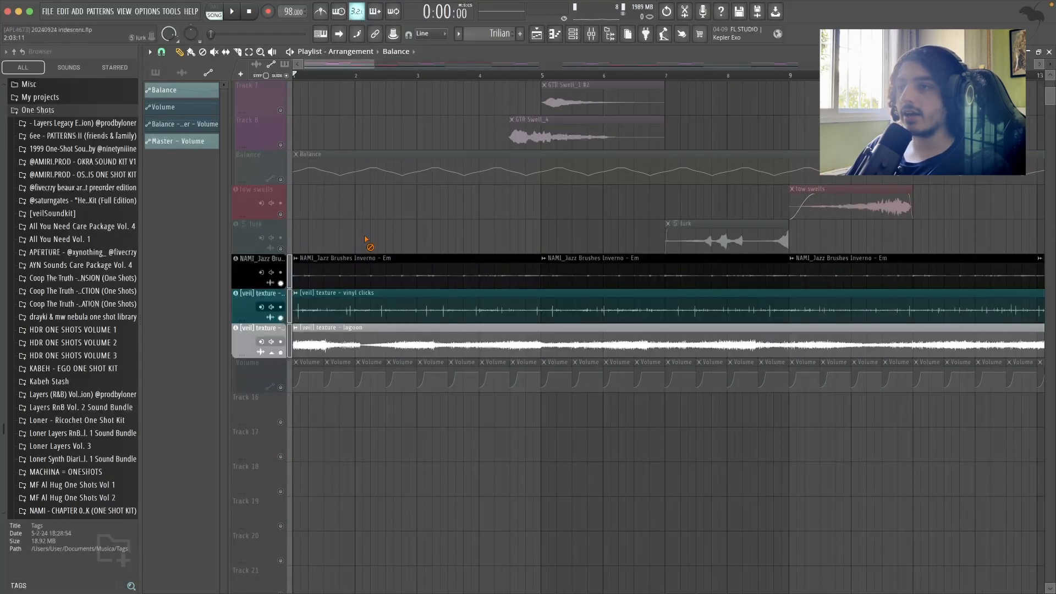
{"action": "left_click", "coordinate": [335, 269]}
{"action": "scroll", "coordinate": [360, 243], "scroll_direction": "up", "scroll_amount": 3}
{"action": "key", "text": "space"}
{"action": "left_click", "coordinate": [281, 387]}
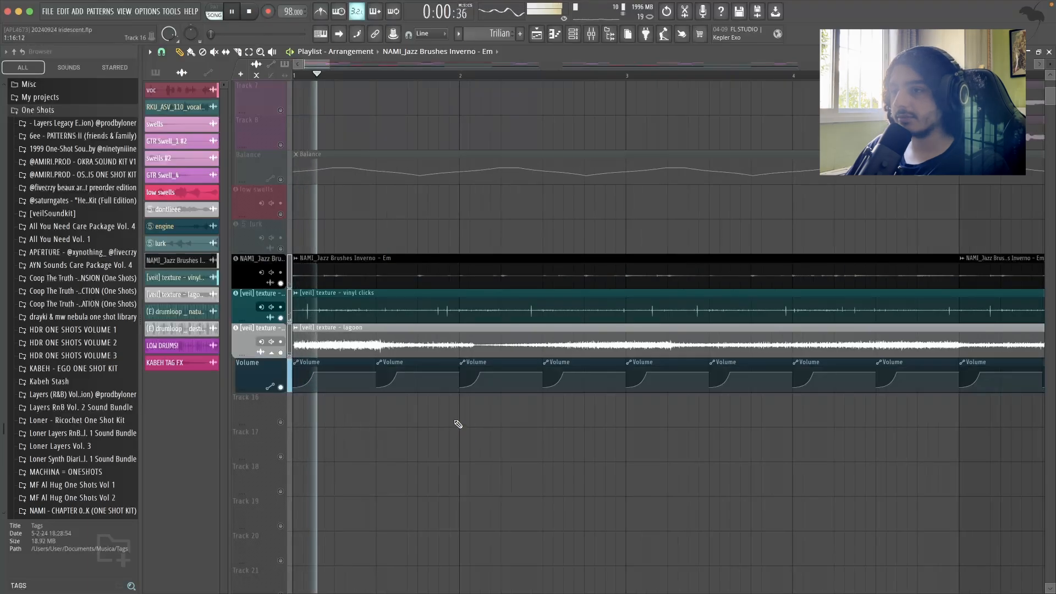
- Listen to the brushes and texture layers along the timeline, then unmute all playlist tracks
{"action": "scroll", "coordinate": [464, 416], "scroll_direction": "down", "scroll_amount": 2}
{"action": "scroll", "coordinate": [469, 413], "scroll_direction": "down", "scroll_amount": 1}
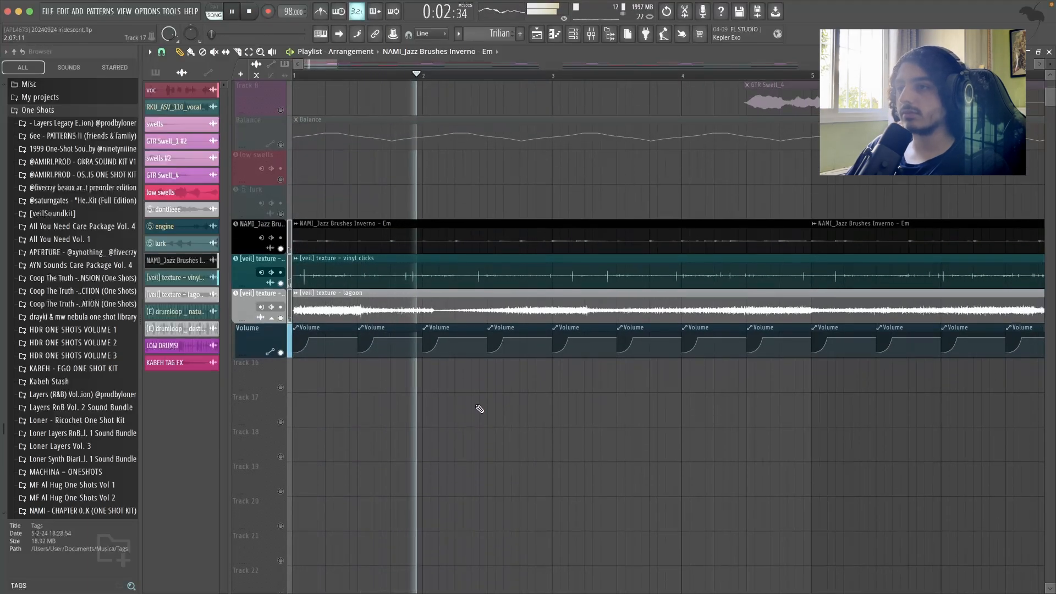
{"action": "scroll", "coordinate": [478, 412], "scroll_direction": "down", "scroll_amount": 2}
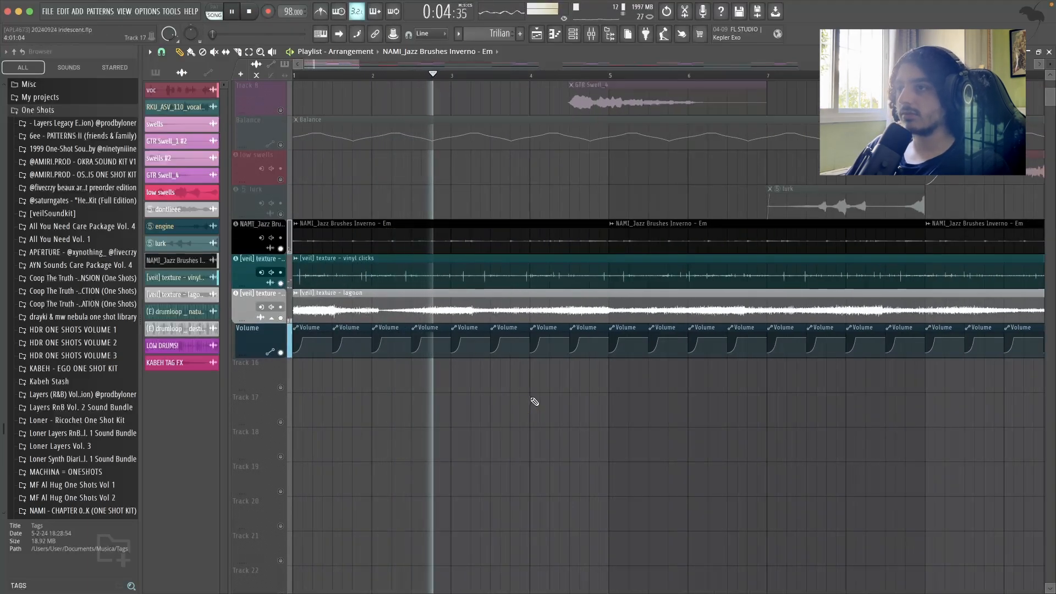
{"action": "scroll", "coordinate": [535, 399], "scroll_direction": "down", "scroll_amount": 1}
{"action": "scroll", "coordinate": [558, 385], "scroll_direction": "down", "scroll_amount": 1}
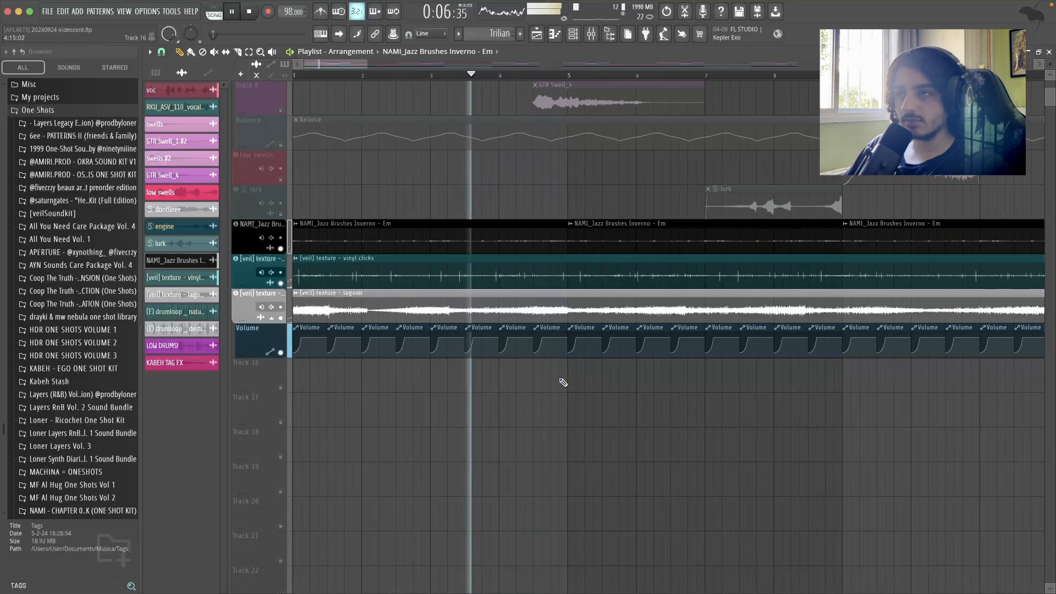
{"action": "scroll", "coordinate": [570, 378], "scroll_direction": "down", "scroll_amount": 5}
{"action": "scroll", "coordinate": [564, 372], "scroll_direction": "up", "scroll_amount": 2}
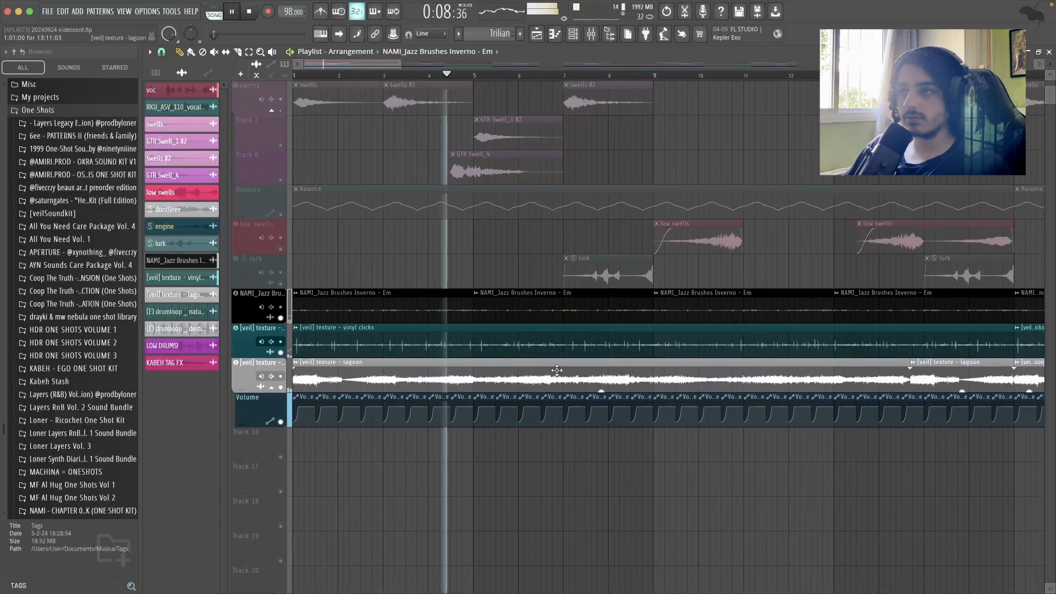
{"action": "right_click", "coordinate": [282, 282]}
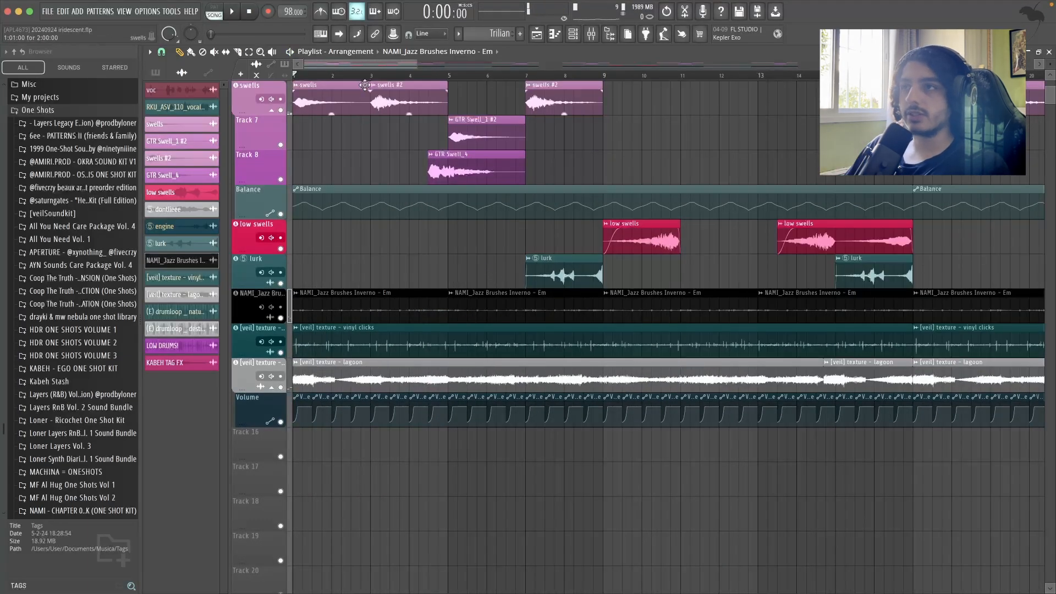
- Play the soloed lurk track from bar 7 and check its audio clip settings
{"action": "scroll", "coordinate": [691, 265], "scroll_direction": "up", "scroll_amount": 5}
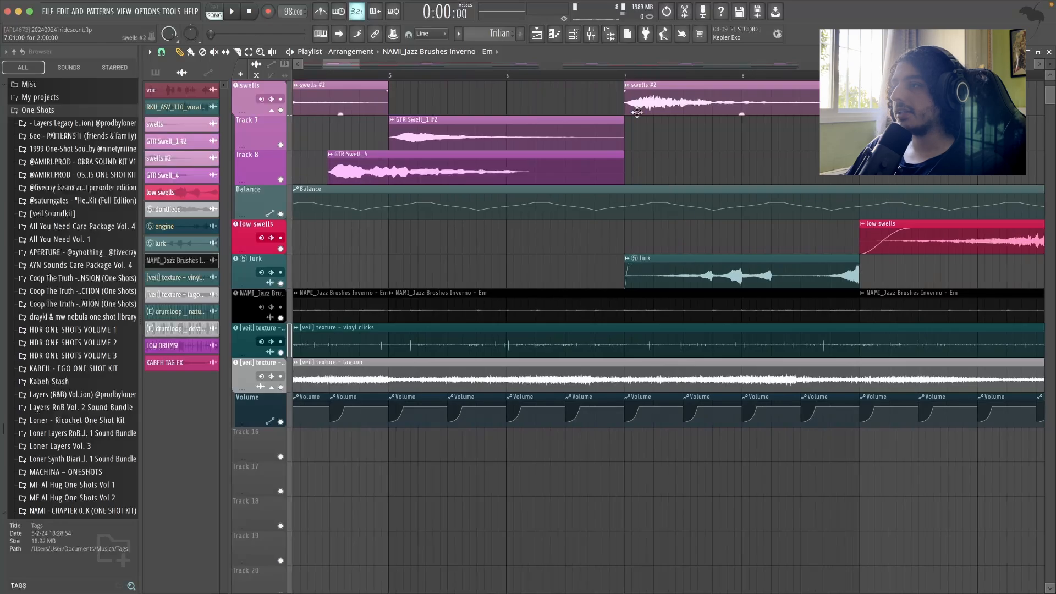
{"action": "scroll", "coordinate": [697, 226], "scroll_direction": "down", "scroll_amount": 5}
{"action": "scroll", "coordinate": [696, 226], "scroll_direction": "down", "scroll_amount": 3}
{"action": "scroll", "coordinate": [498, 71], "scroll_direction": "up", "scroll_amount": 7}
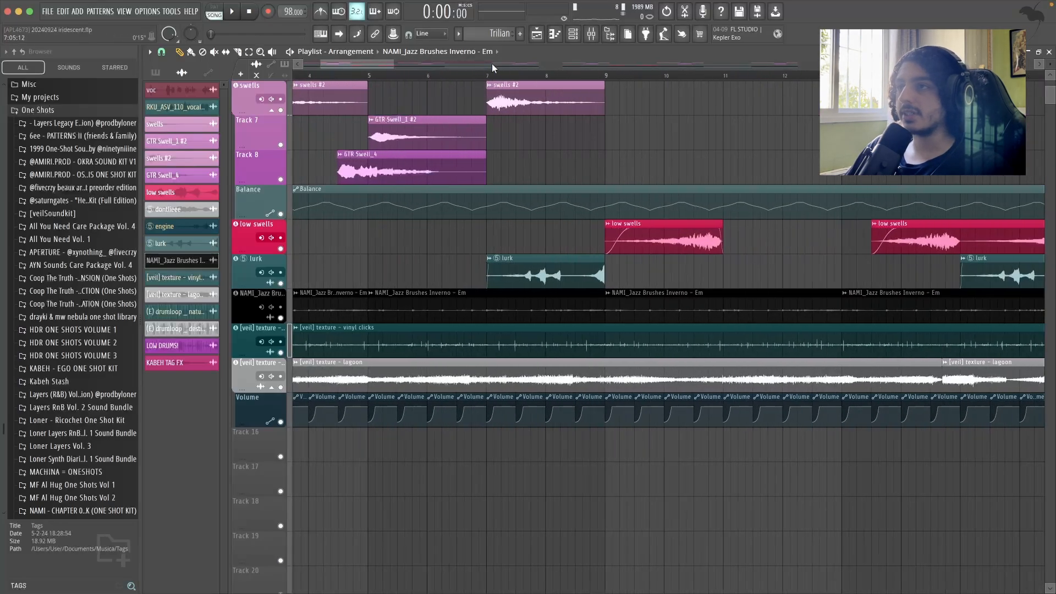
{"action": "left_click", "coordinate": [487, 75]}
{"action": "left_click", "coordinate": [236, 258], "text": "ctrl"}
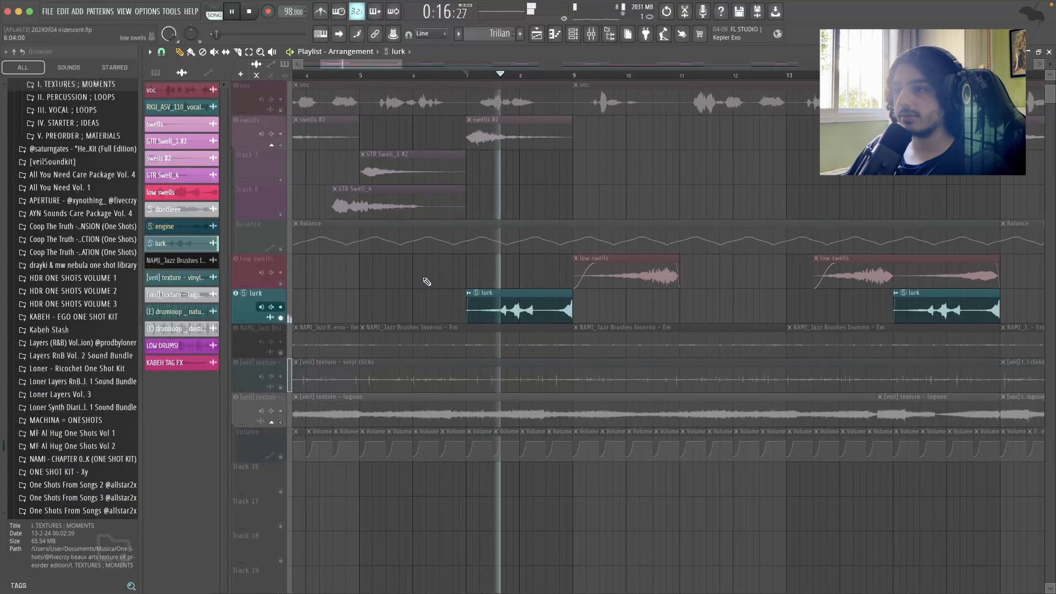
{"action": "double_click", "coordinate": [529, 309]}
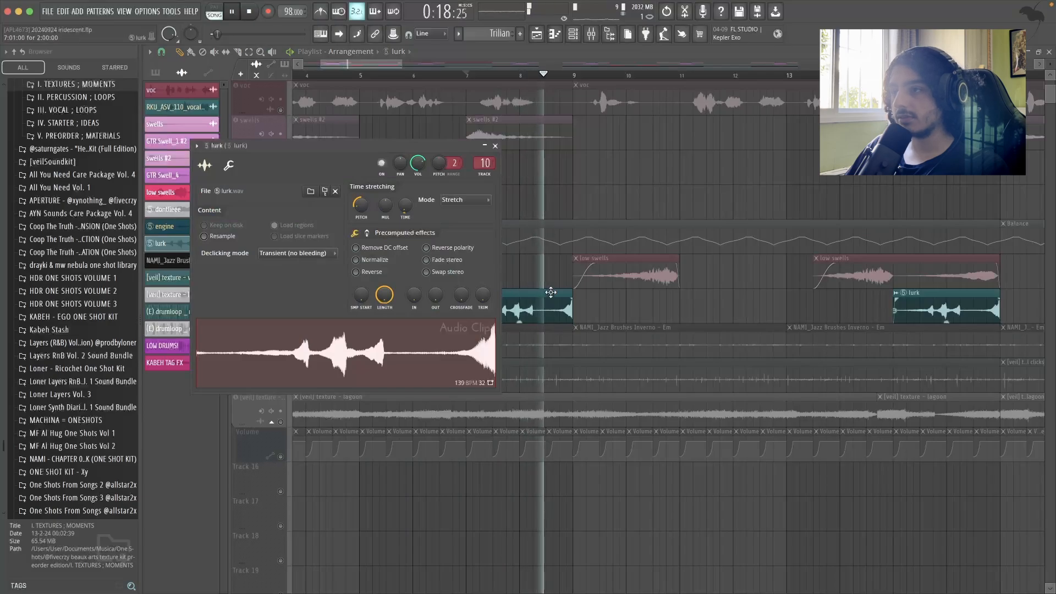
{"action": "key", "text": "Escape"}
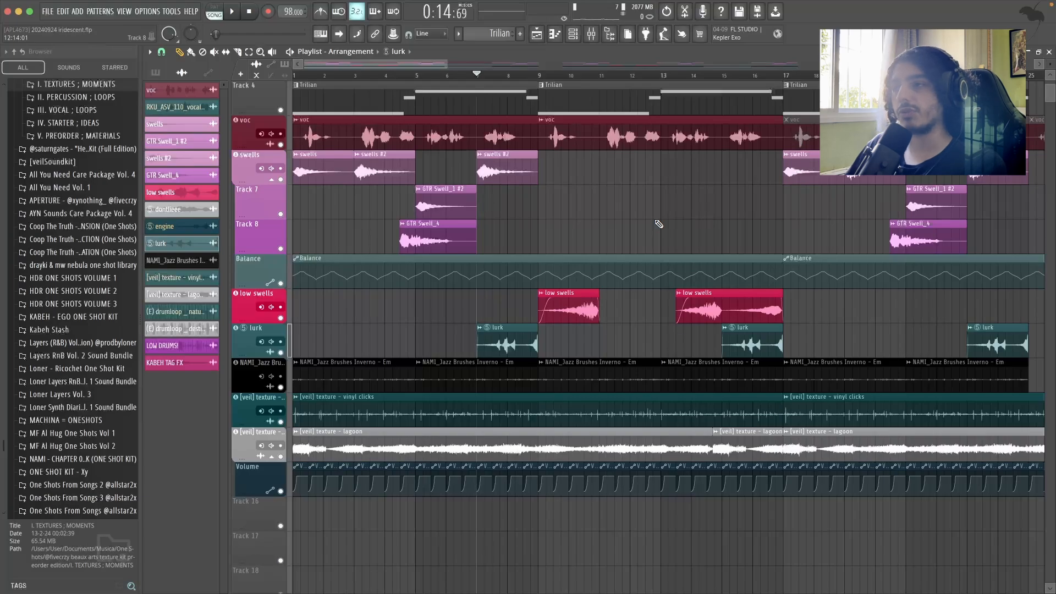
- Play the arrangement from bar 7 with the melodic, vocal, swell and texture tracks together, reviewing the layout, then stop playback
{"action": "scroll", "coordinate": [655, 242], "scroll_direction": "up", "scroll_amount": 3}
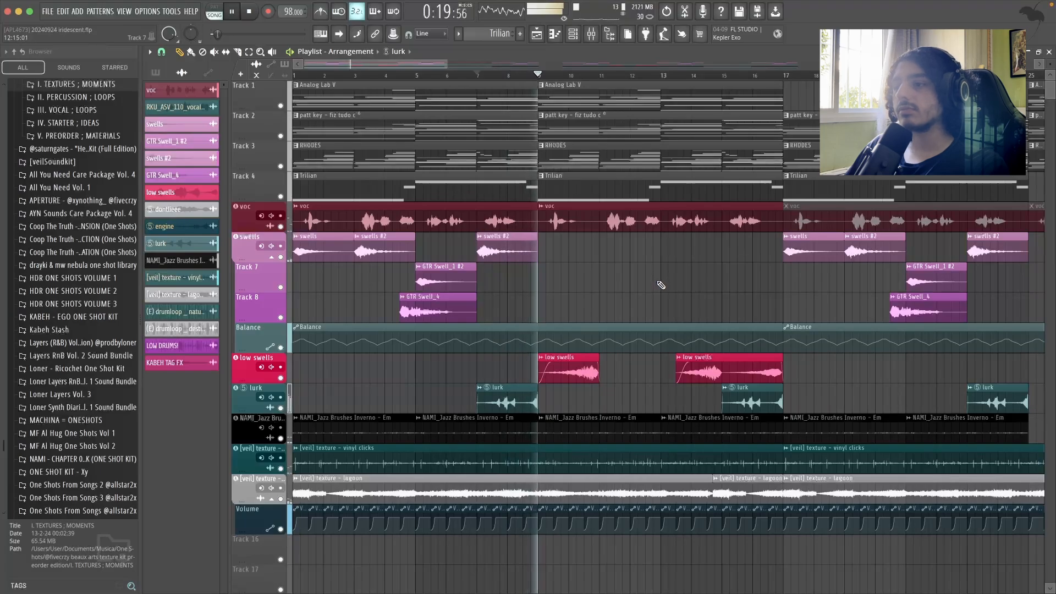
{"action": "scroll", "coordinate": [616, 280], "scroll_direction": "down", "scroll_amount": 2}
{"action": "scroll", "coordinate": [704, 300], "scroll_direction": "down", "scroll_amount": 3}
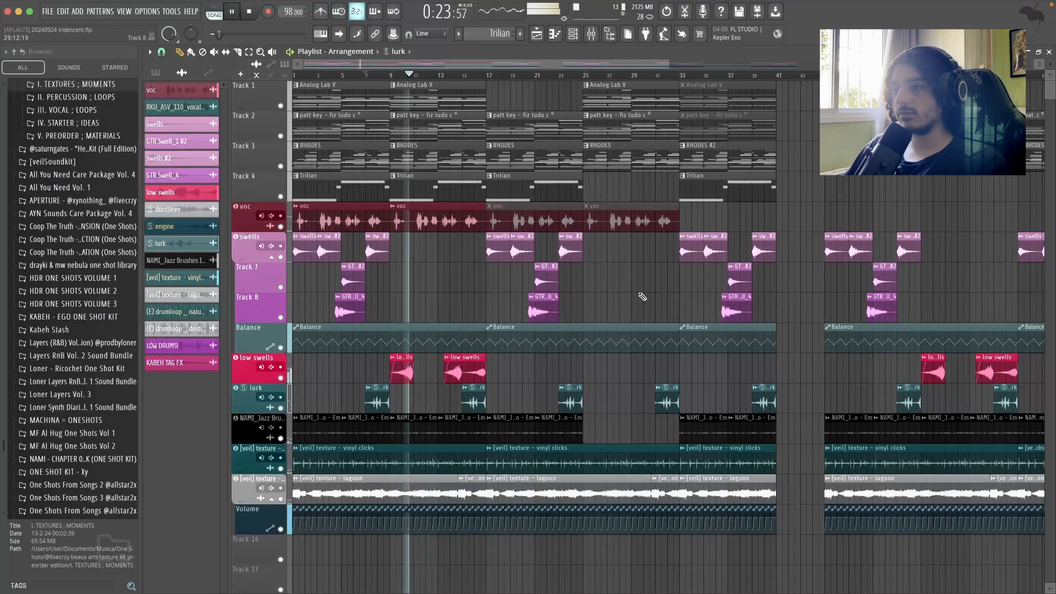
{"action": "scroll", "coordinate": [280, 270], "scroll_direction": "up", "scroll_amount": 3}
{"action": "scroll", "coordinate": [330, 269], "scroll_direction": "up", "scroll_amount": 1}
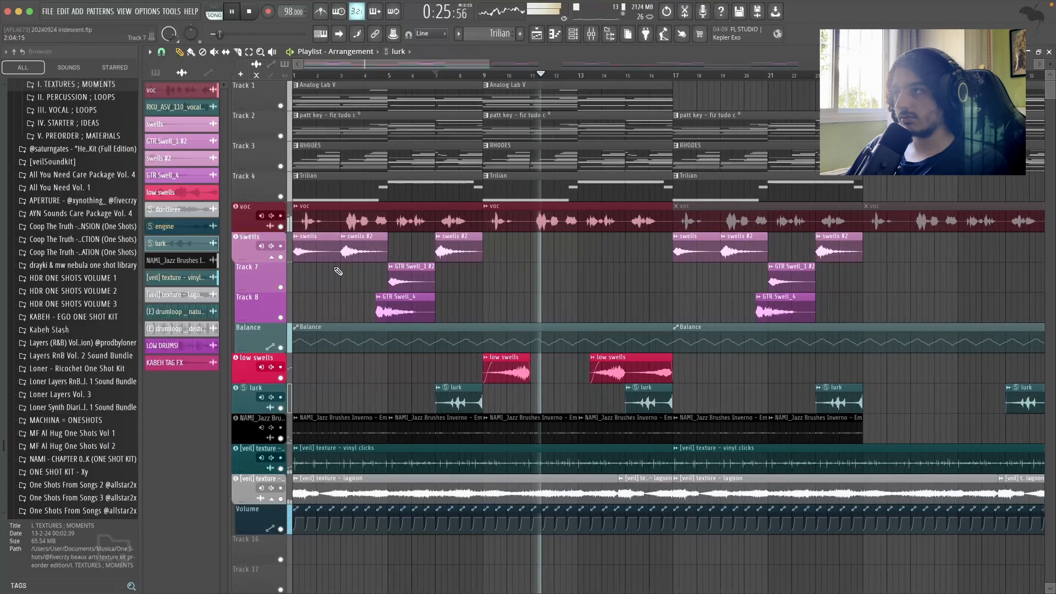
{"action": "scroll", "coordinate": [582, 280], "scroll_direction": "down", "scroll_amount": 2}
{"action": "scroll", "coordinate": [538, 282], "scroll_direction": "down", "scroll_amount": 1}
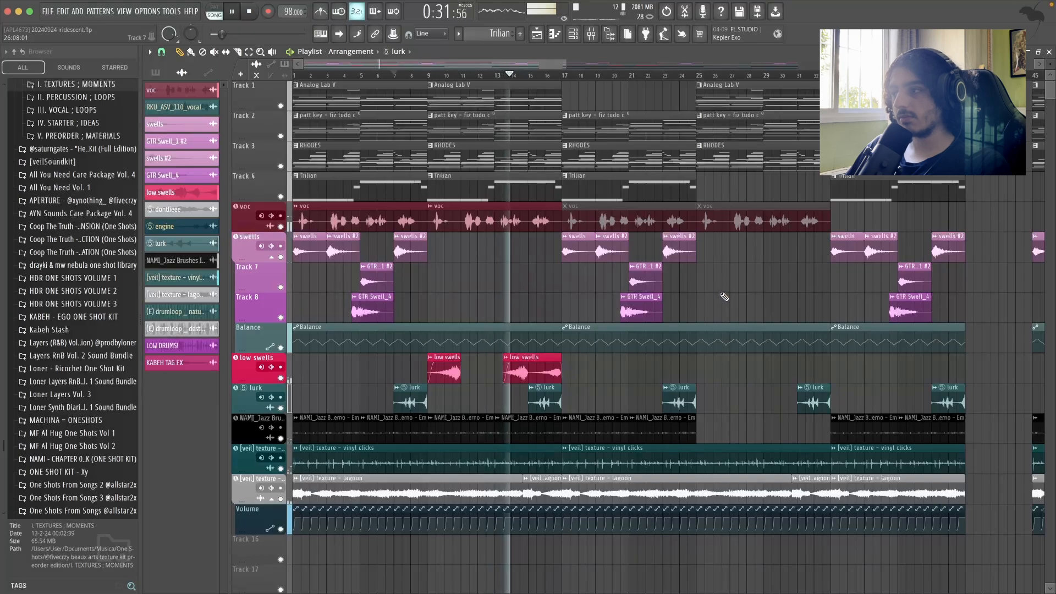
{"action": "scroll", "coordinate": [722, 295], "scroll_direction": "down", "scroll_amount": 1}
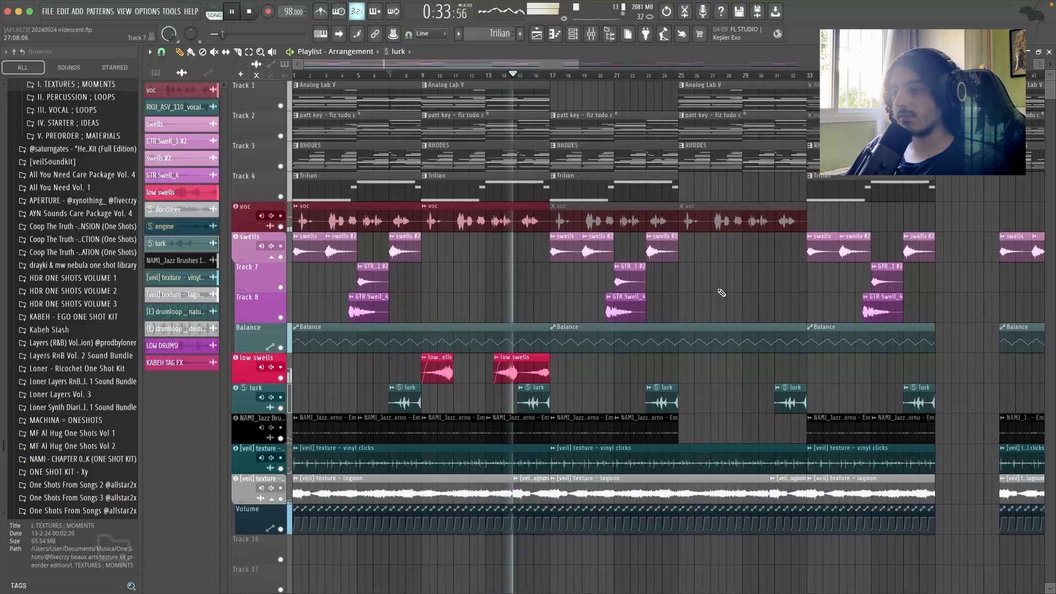
{"action": "scroll", "coordinate": [716, 295], "scroll_direction": "down", "scroll_amount": 1}
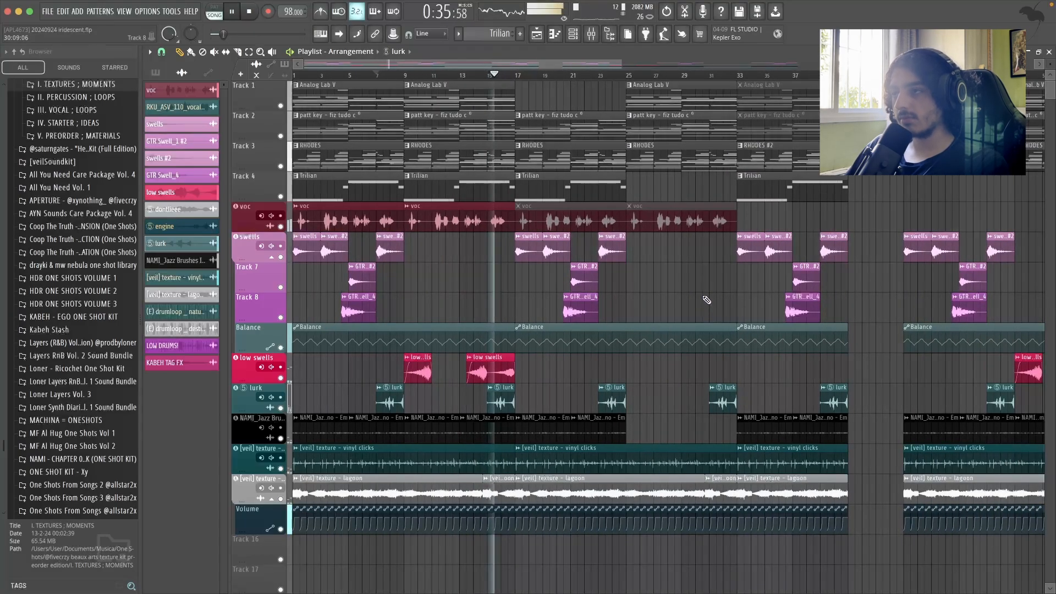
{"action": "scroll", "coordinate": [307, 271], "scroll_direction": "up", "scroll_amount": 1}
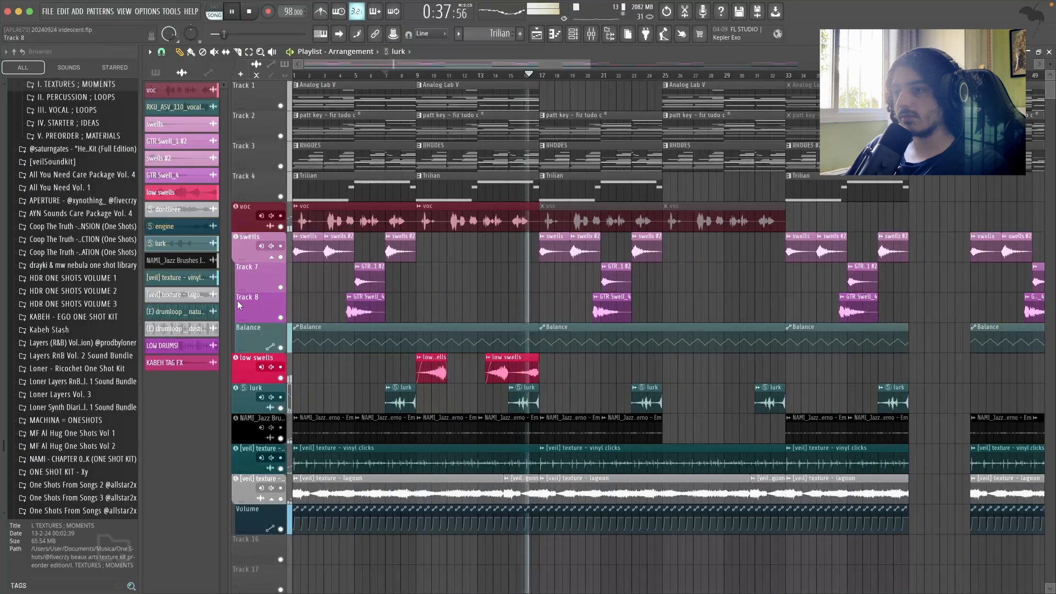
{"action": "scroll", "coordinate": [240, 307], "scroll_direction": "up", "scroll_amount": 3}
{"action": "scroll", "coordinate": [592, 306], "scroll_direction": "down", "scroll_amount": 2}
{"action": "key", "text": "space"}
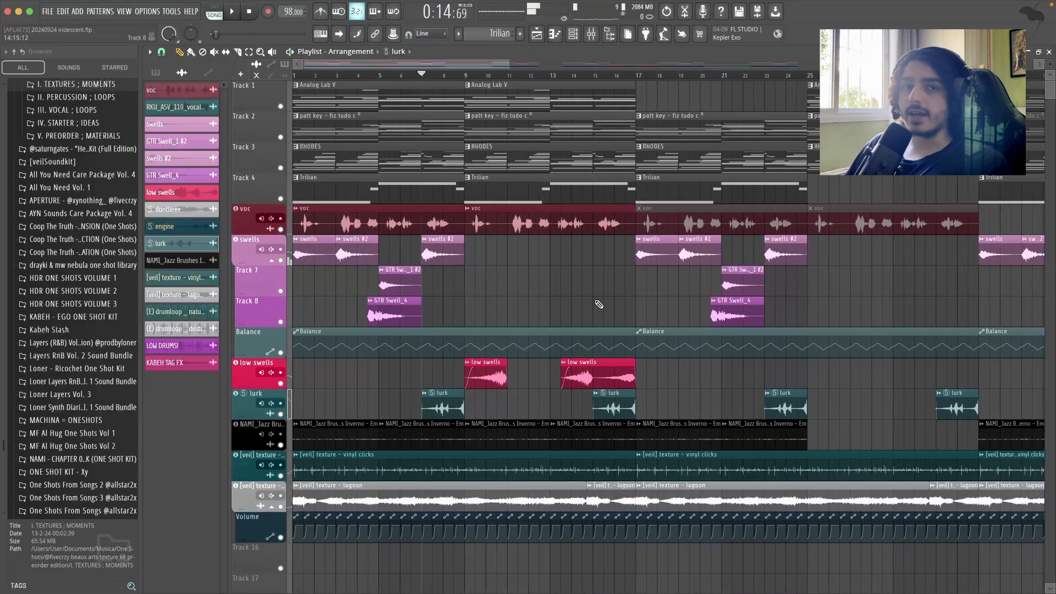
{"action": "scroll", "coordinate": [599, 304], "scroll_direction": "down", "scroll_amount": 2}
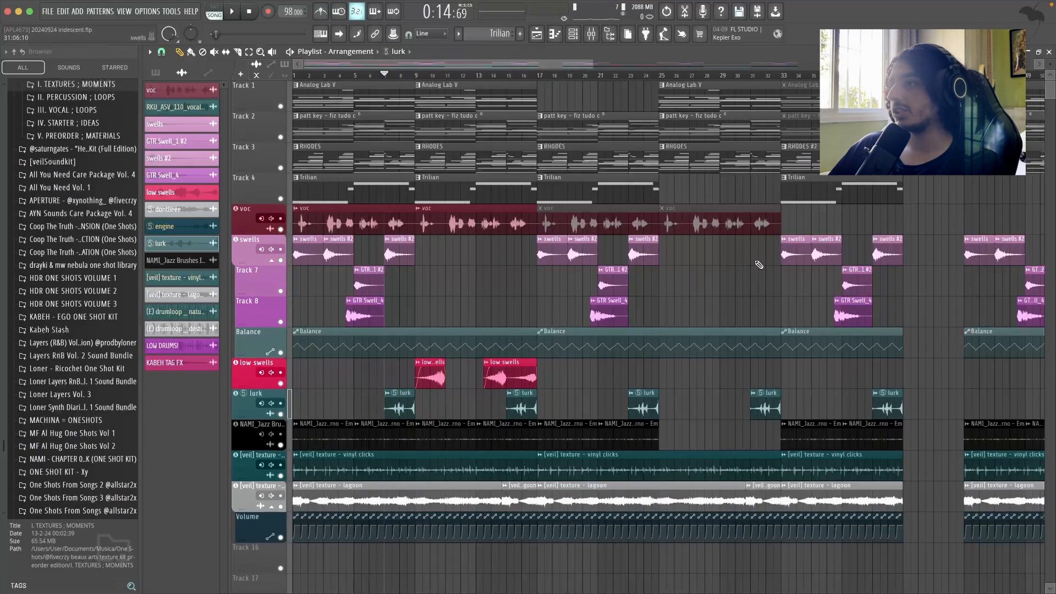